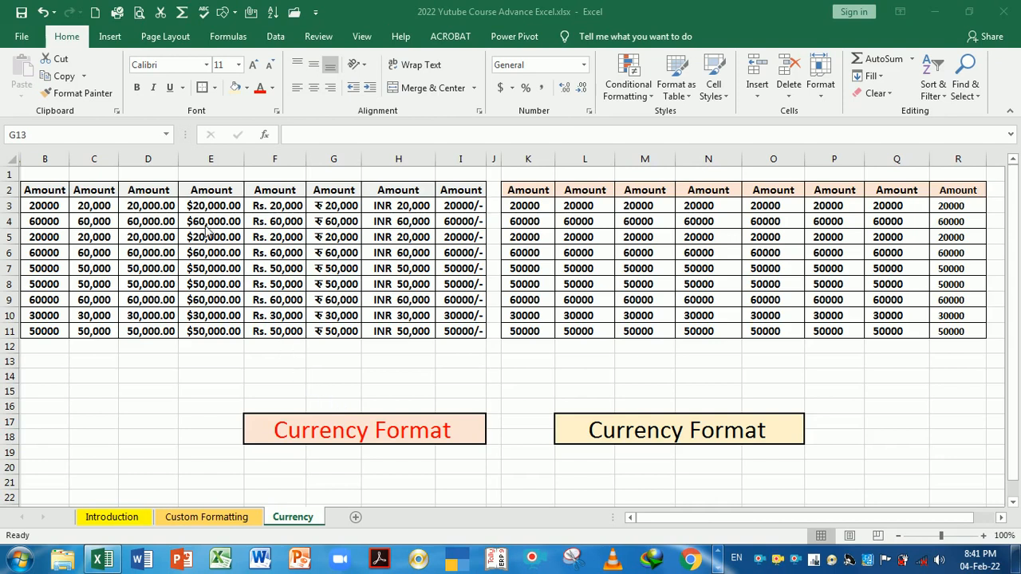
- Examine the plain amounts in B3:B11 and the comma-separated amount format in column C
{"action": "left_click", "coordinate": [58, 194]}
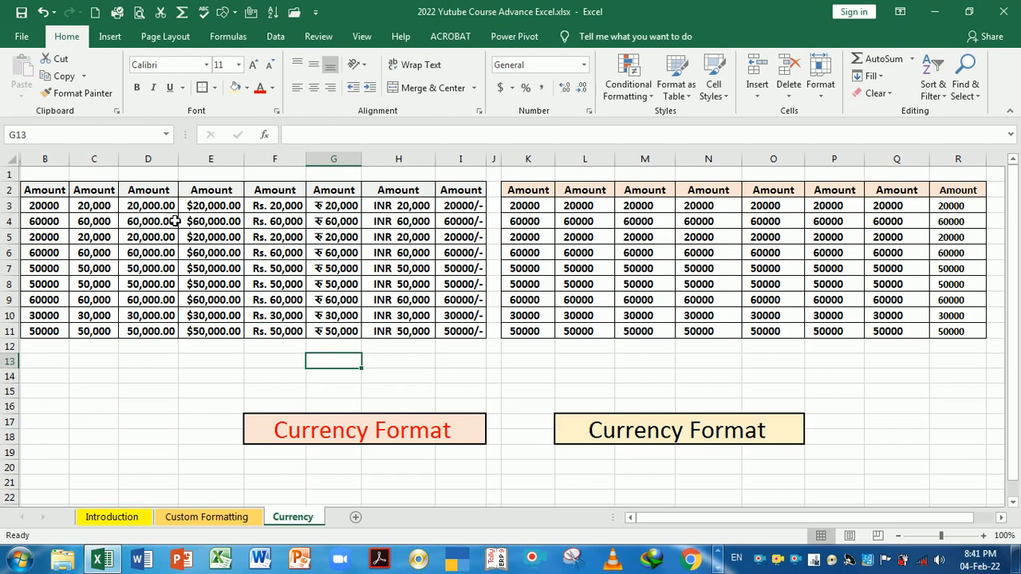
{"action": "left_click", "coordinate": [58, 209]}
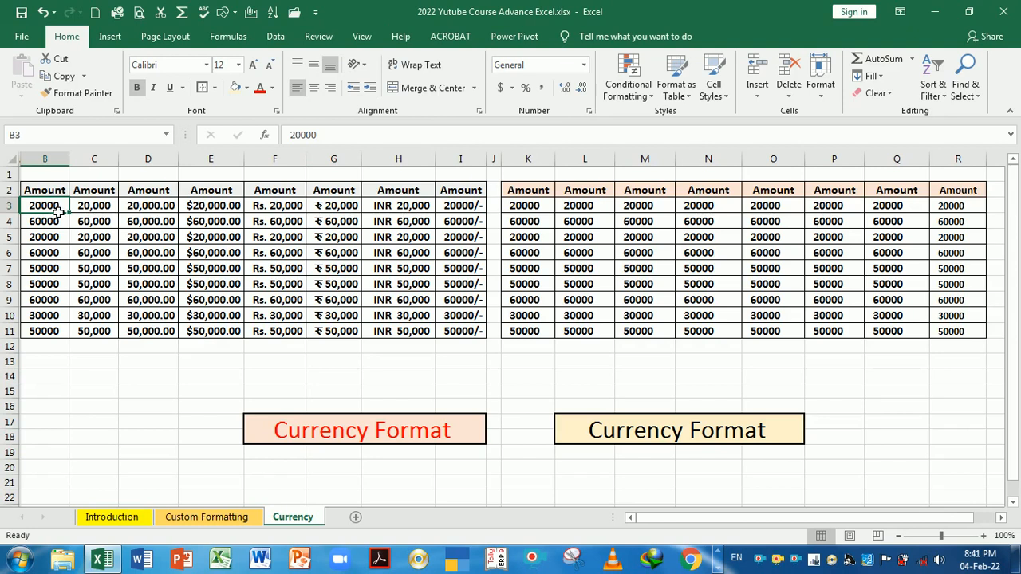
{"action": "left_click_drag", "start_coordinate": [58, 211], "coordinate": [51, 333]}
{"action": "left_click", "coordinate": [65, 256]}
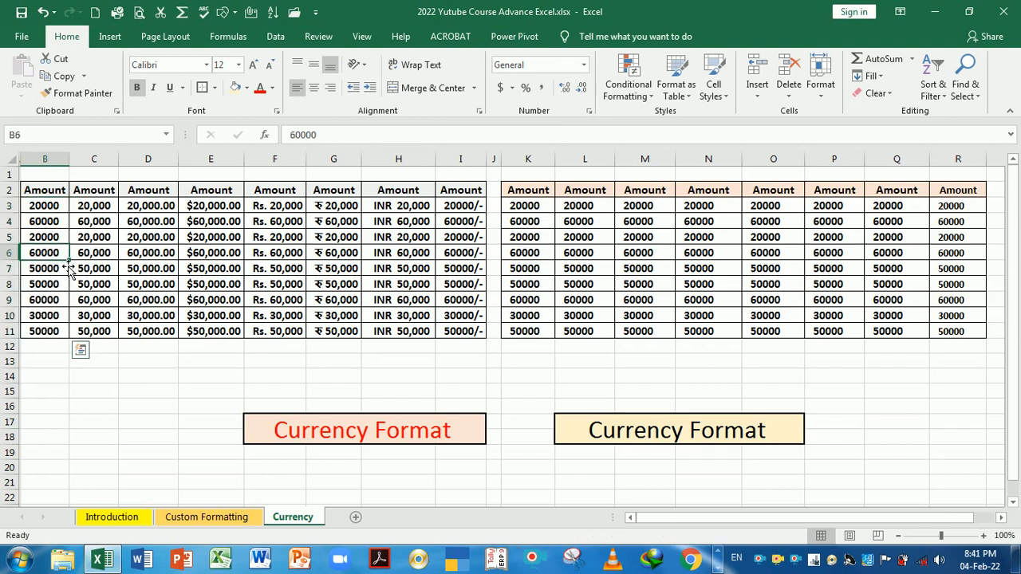
{"action": "left_click", "coordinate": [50, 209]}
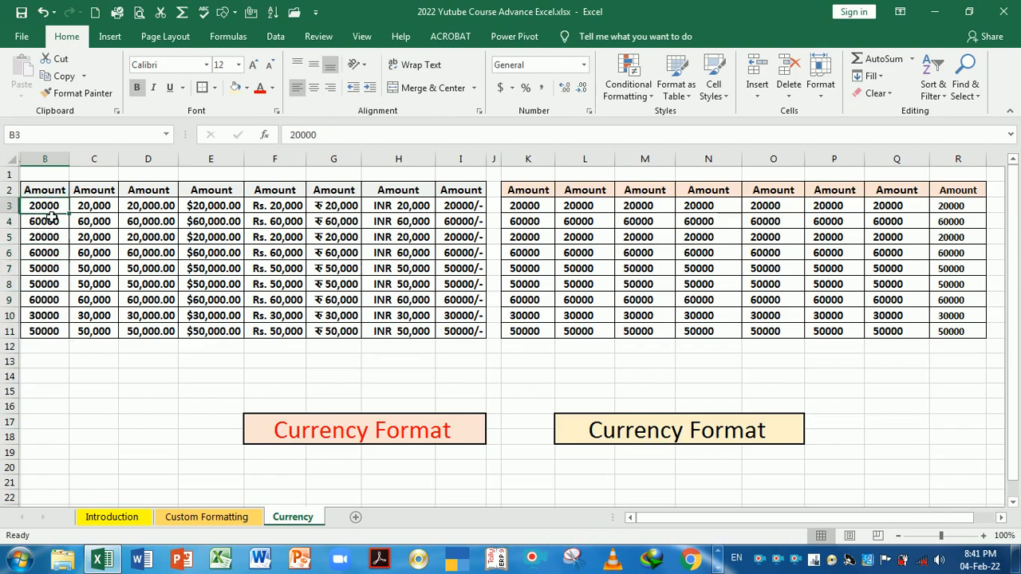
{"action": "left_click", "coordinate": [110, 206]}
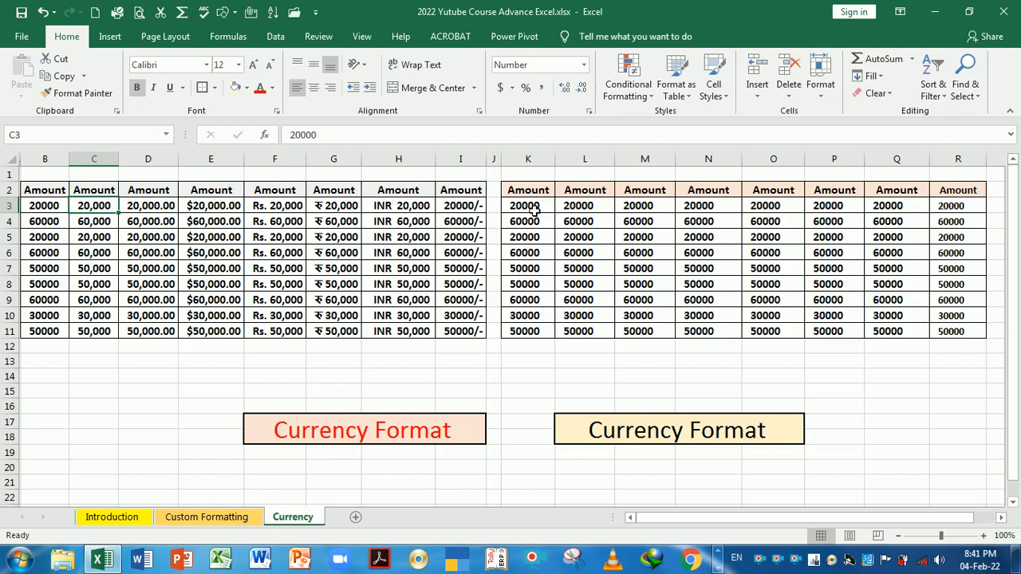
- Format the amounts in L3:L11 as Currency with no symbol and 0 decimal places
{"action": "left_click", "coordinate": [585, 195]}
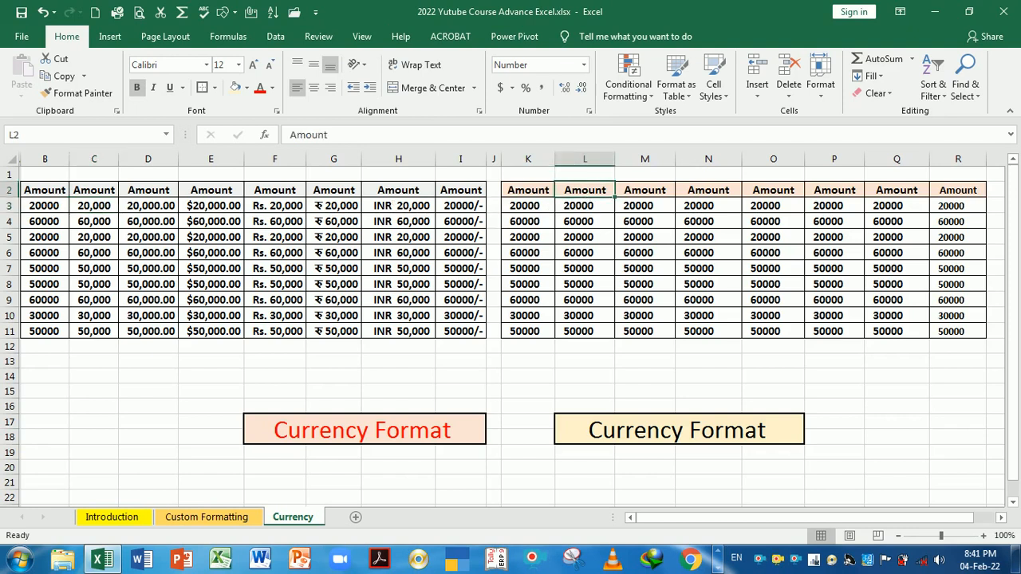
{"action": "left_click", "coordinate": [586, 209]}
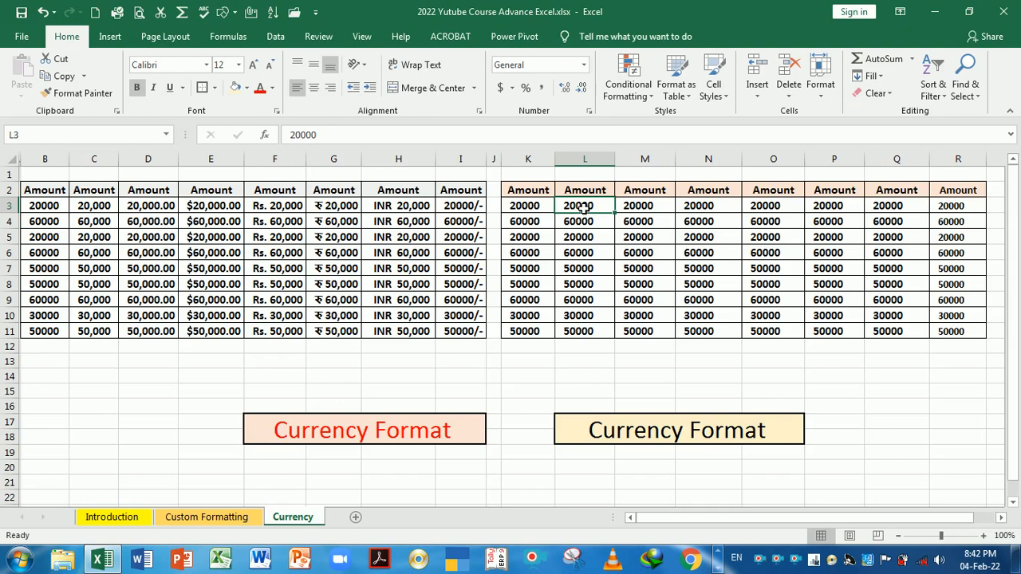
{"action": "left_click_drag", "start_coordinate": [585, 207], "coordinate": [591, 332]}
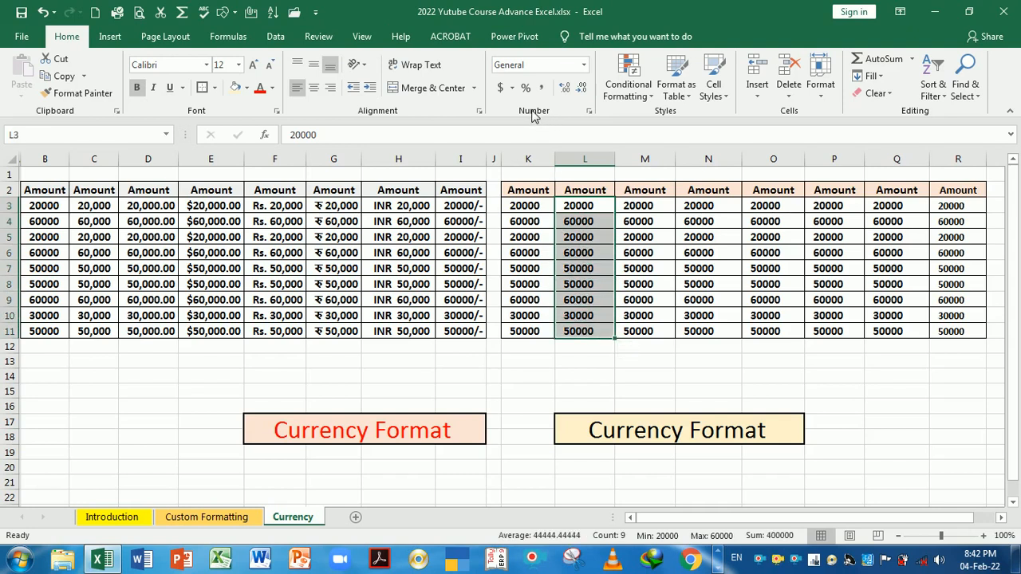
{"action": "left_click", "coordinate": [588, 114]}
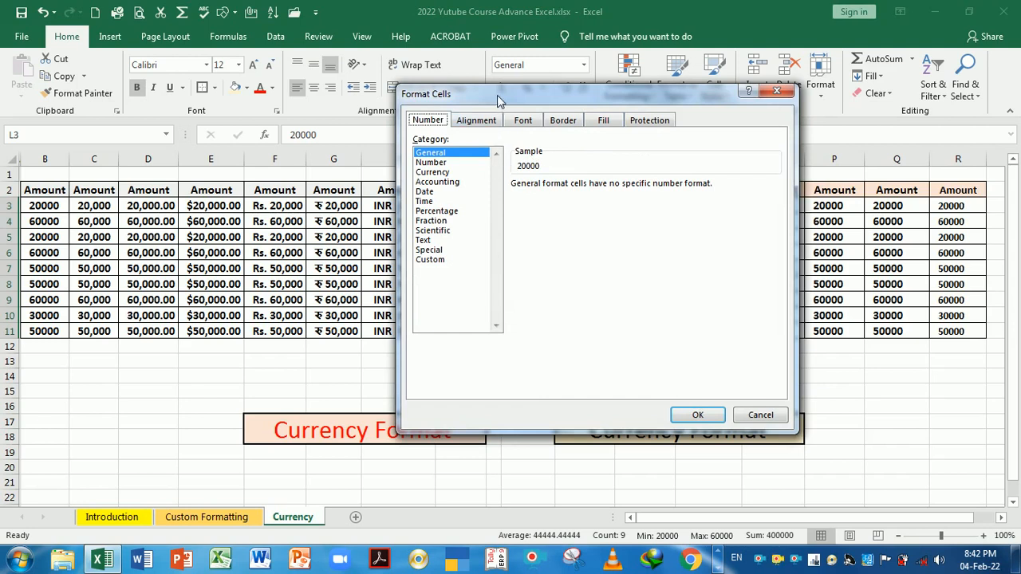
{"action": "left_click_drag", "start_coordinate": [497, 94], "coordinate": [191, 102]}
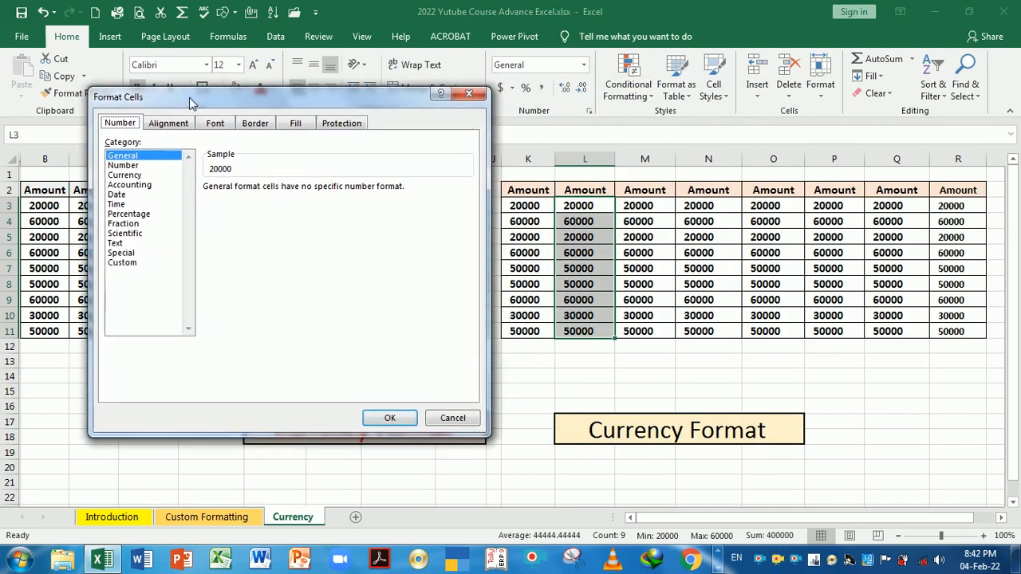
{"action": "left_click", "coordinate": [135, 176]}
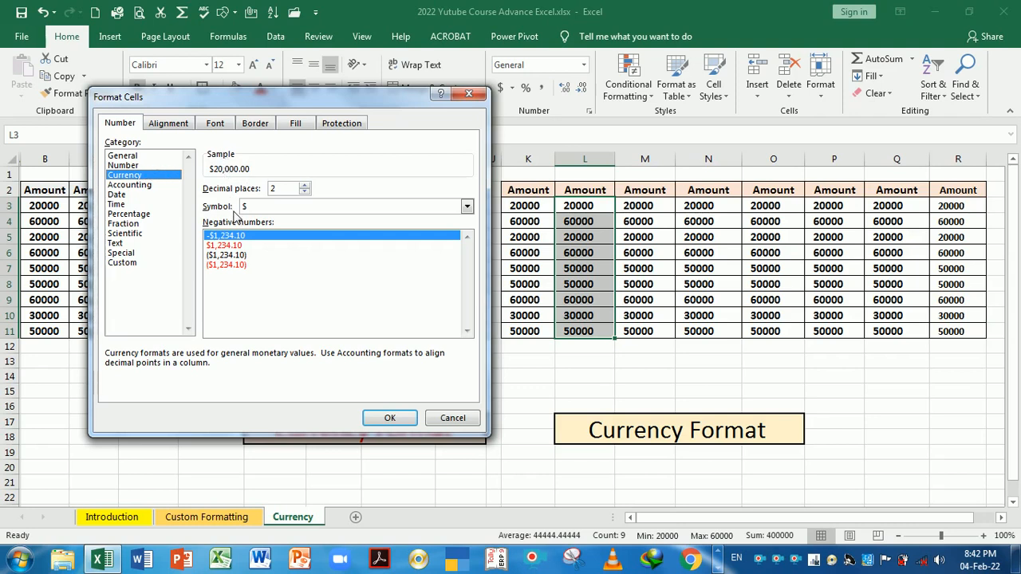
{"action": "left_click", "coordinate": [468, 209]}
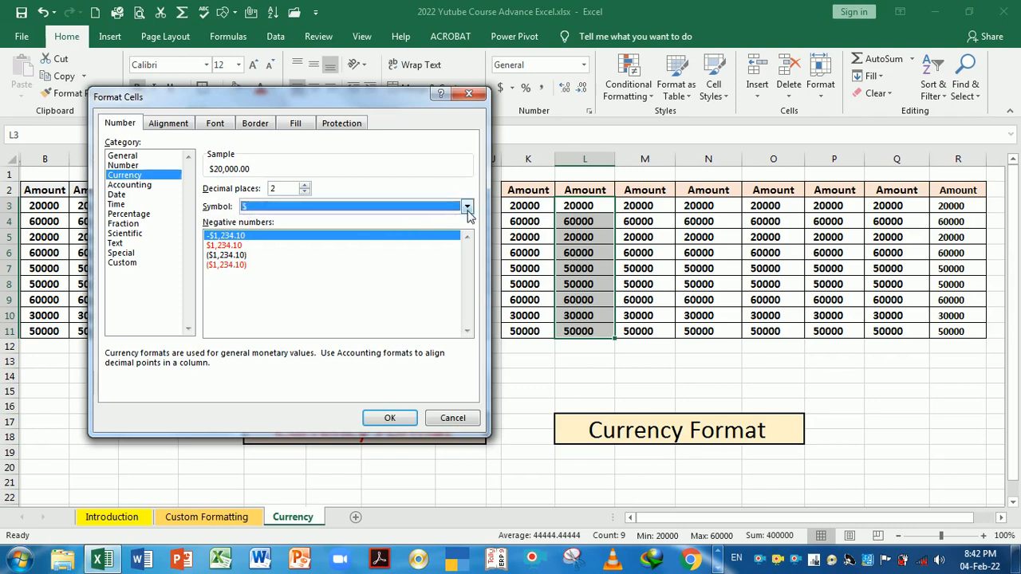
{"action": "left_click", "coordinate": [343, 223]}
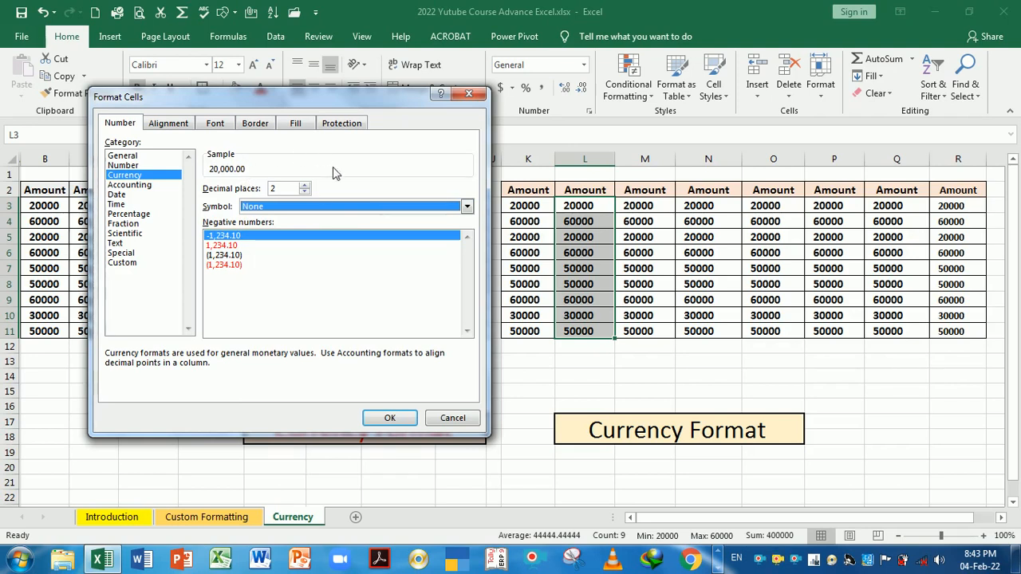
{"action": "left_click", "coordinate": [304, 192]}
{"action": "left_click", "coordinate": [305, 191]}
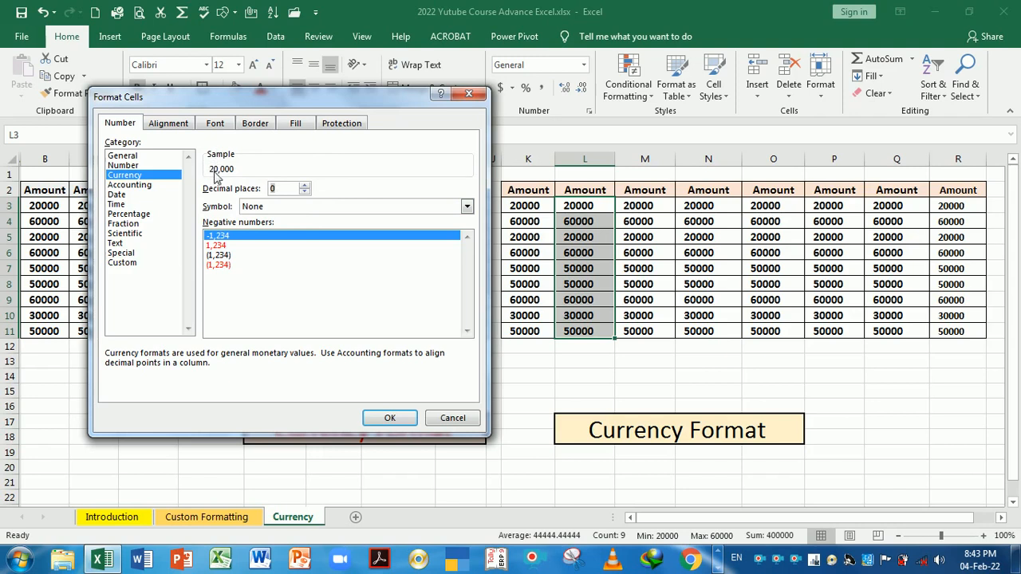
{"action": "left_click", "coordinate": [373, 419]}
{"action": "left_click", "coordinate": [599, 255]}
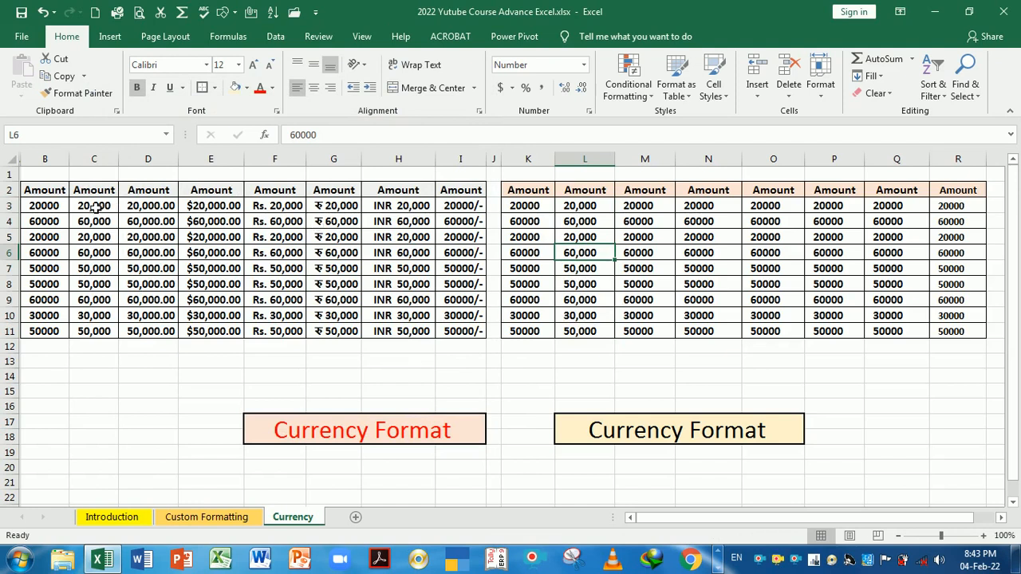
- Compare the amounts in L3:L11 with C3:C11, and review the reference format in D3:D11
{"action": "left_click_drag", "start_coordinate": [95, 207], "coordinate": [95, 334]}
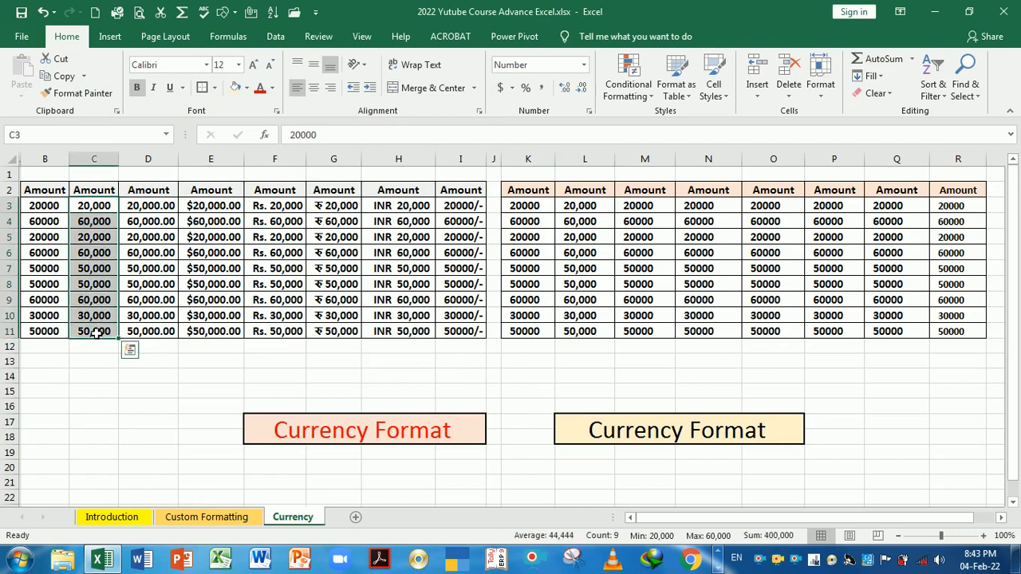
{"action": "left_click", "coordinate": [104, 212]}
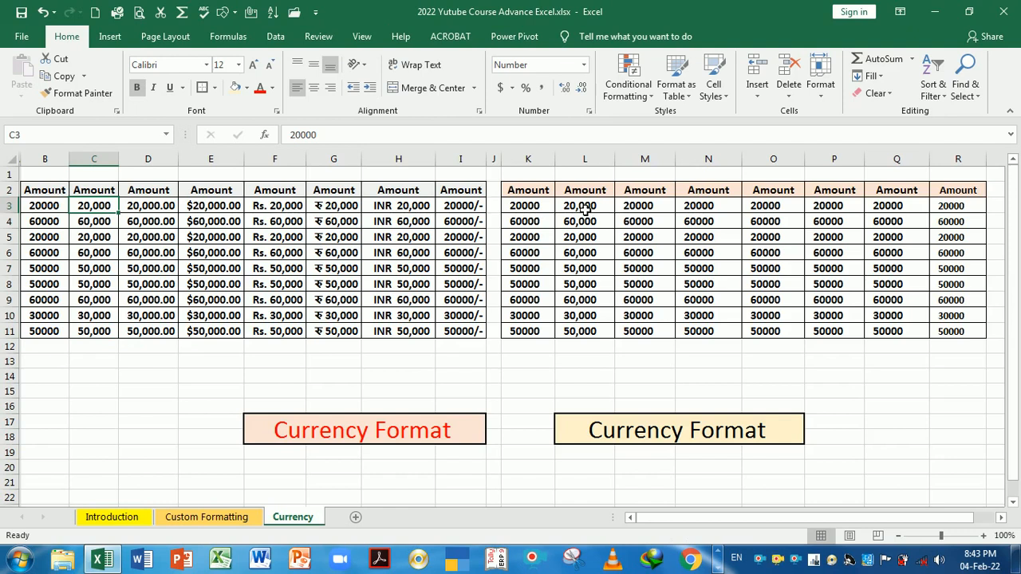
{"action": "left_click_drag", "start_coordinate": [586, 209], "coordinate": [588, 332]}
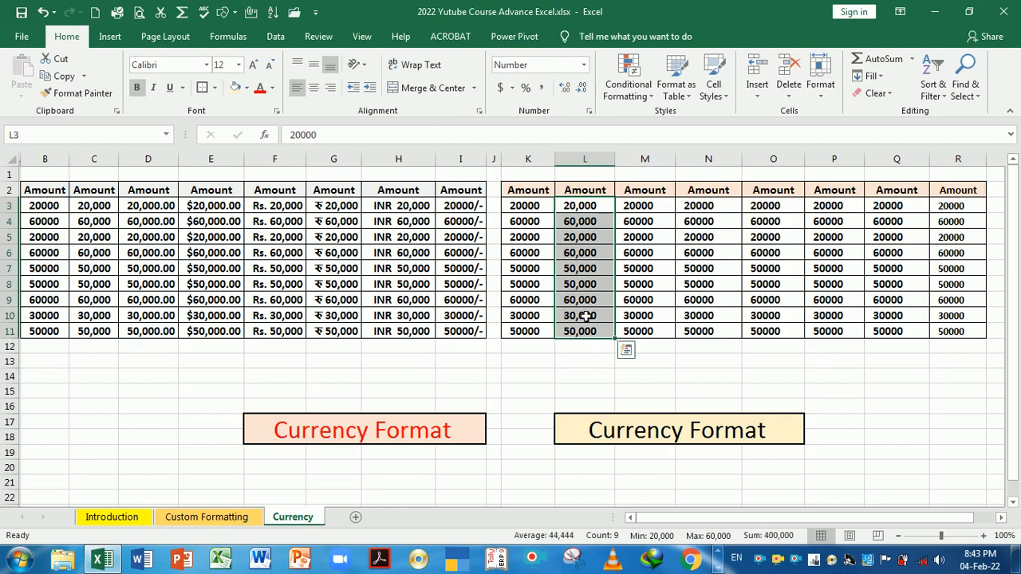
{"action": "left_click", "coordinate": [588, 210]}
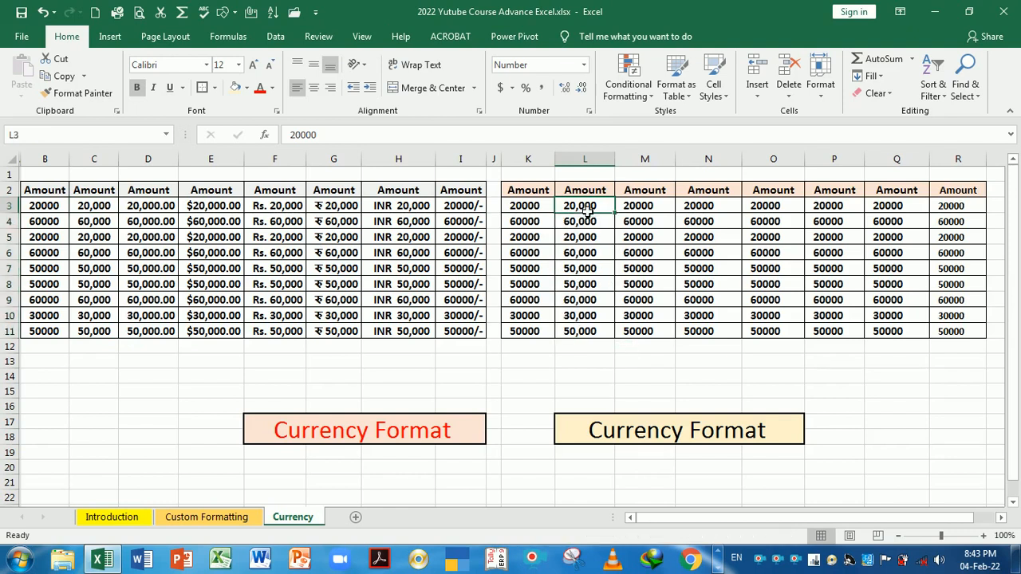
{"action": "left_click", "coordinate": [152, 209]}
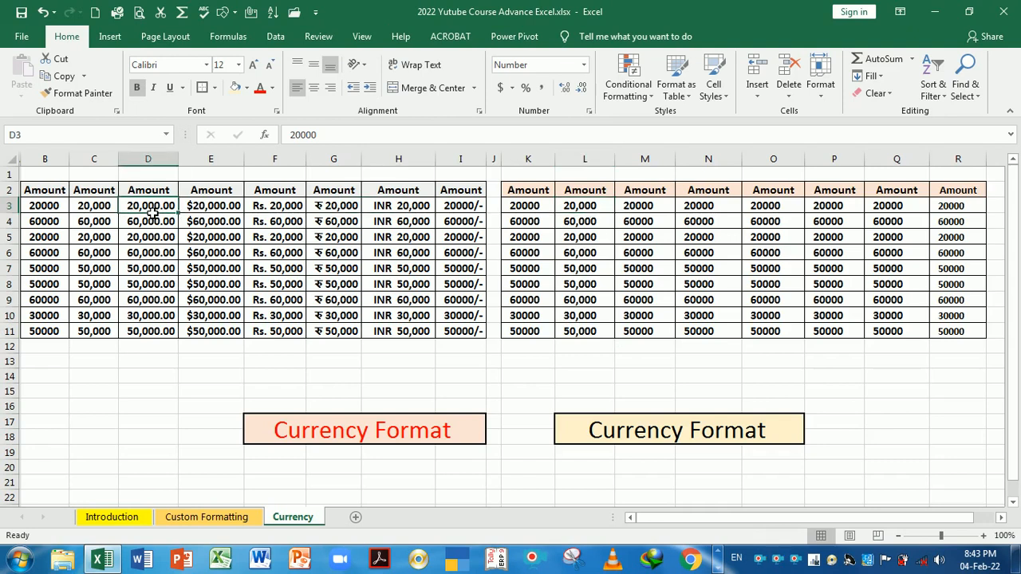
{"action": "left_click_drag", "start_coordinate": [152, 215], "coordinate": [156, 337]}
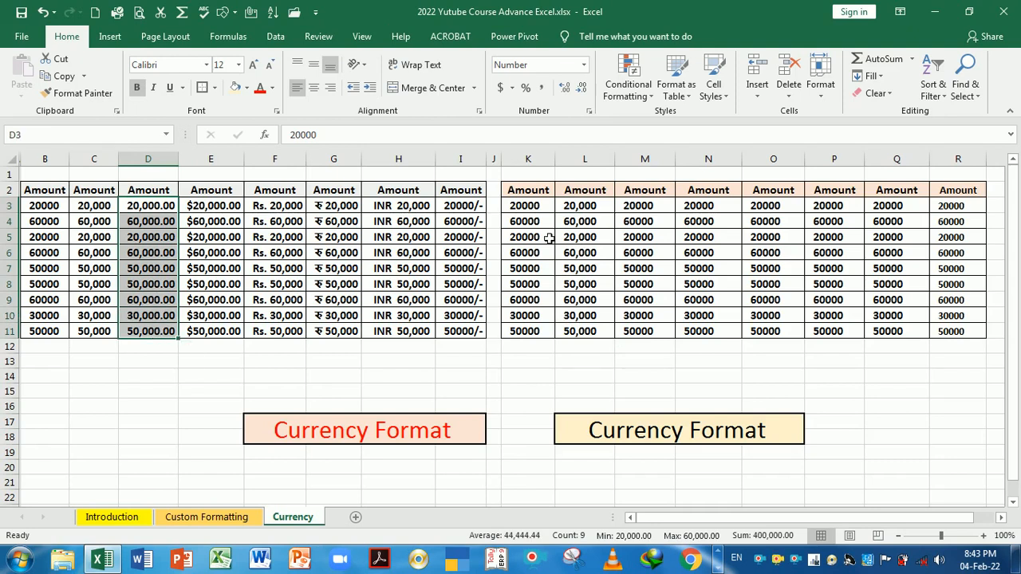
- Format the amounts in M3:M11 as Currency with no symbol, keeping 2 decimal places
{"action": "left_click_drag", "start_coordinate": [638, 209], "coordinate": [648, 328]}
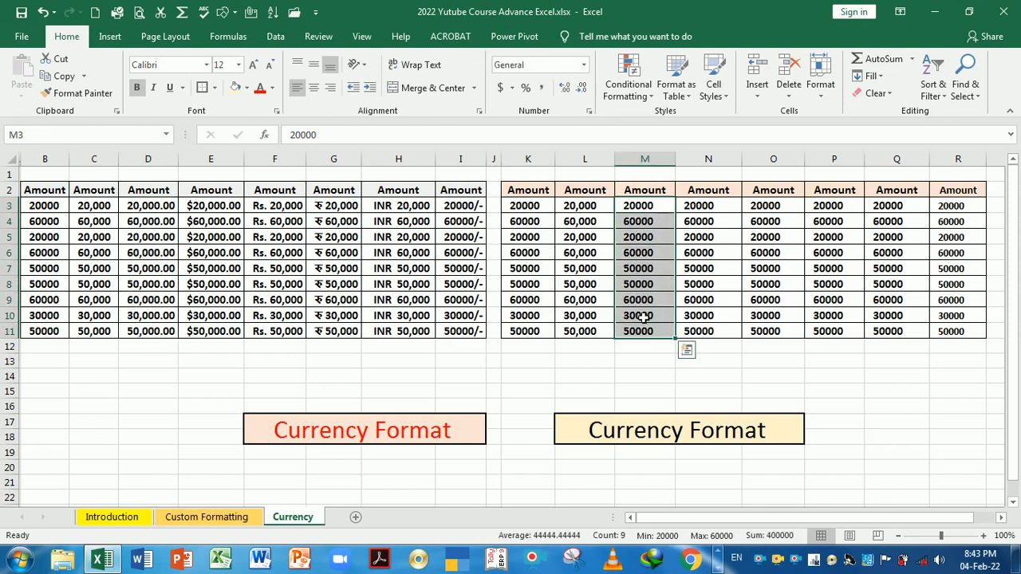
{"action": "left_click", "coordinate": [589, 112]}
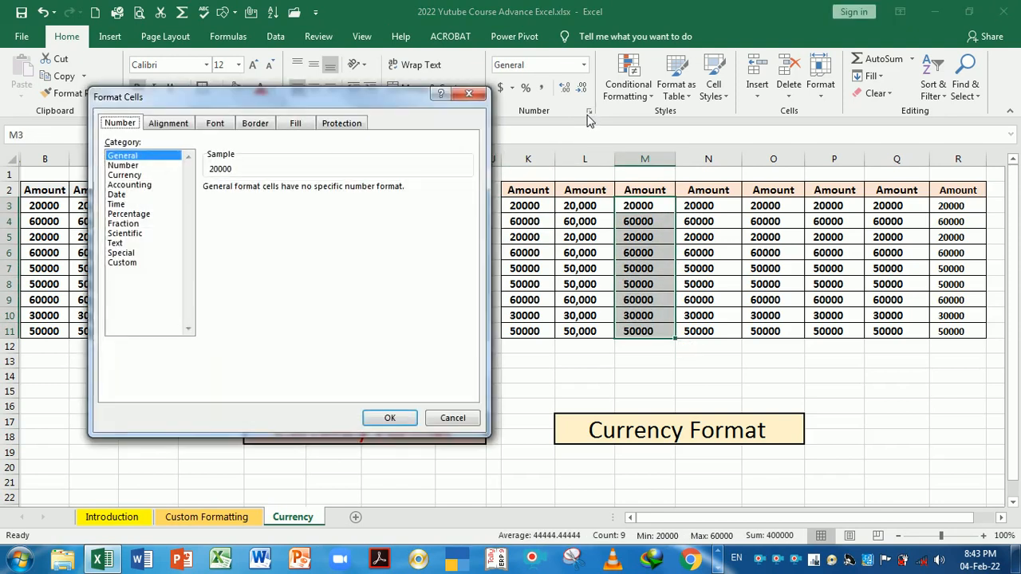
{"action": "left_click", "coordinate": [131, 175]}
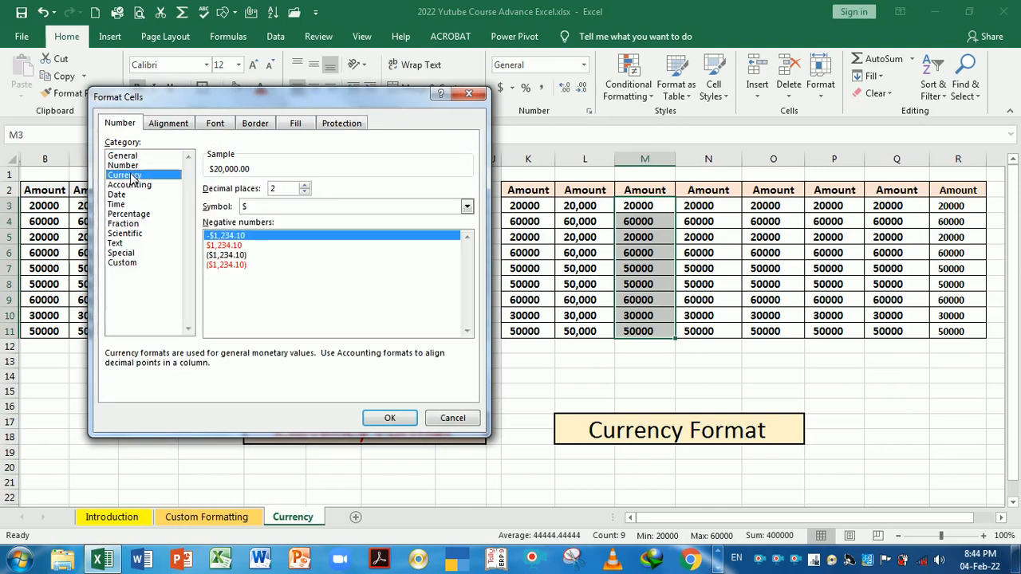
{"action": "left_click", "coordinate": [466, 206]}
{"action": "left_click", "coordinate": [327, 221]}
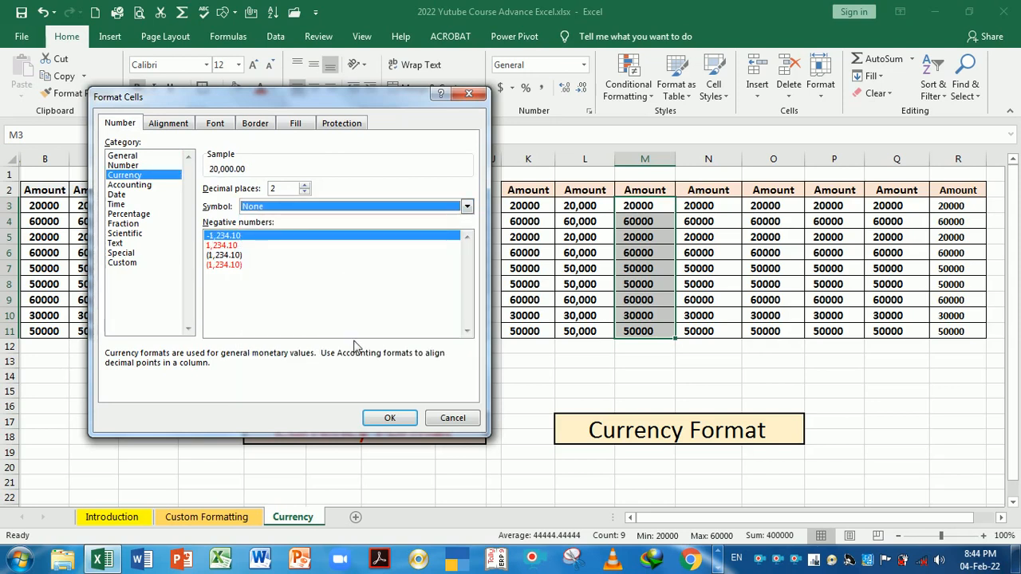
{"action": "left_click", "coordinate": [388, 418]}
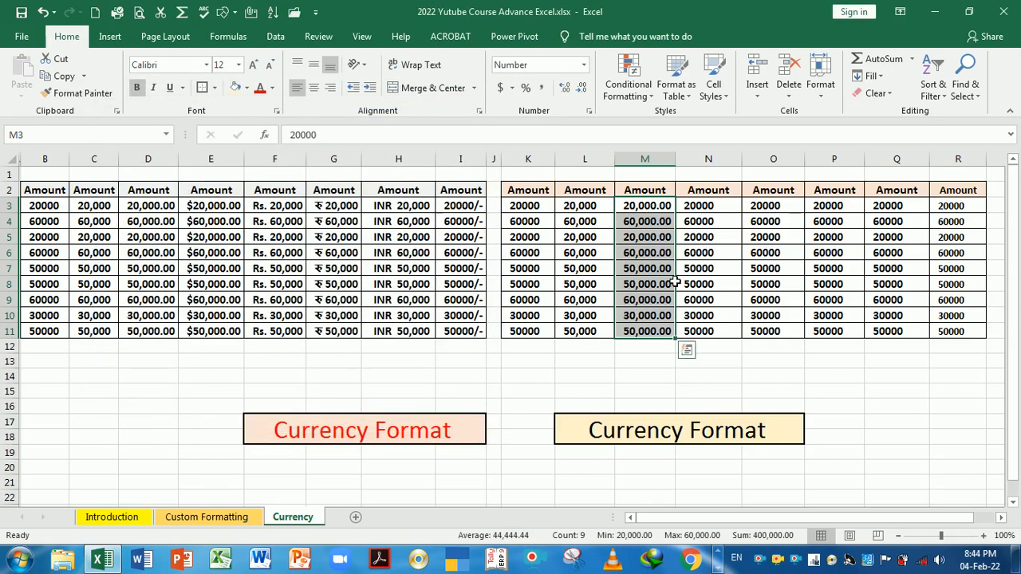
{"action": "left_click", "coordinate": [659, 241]}
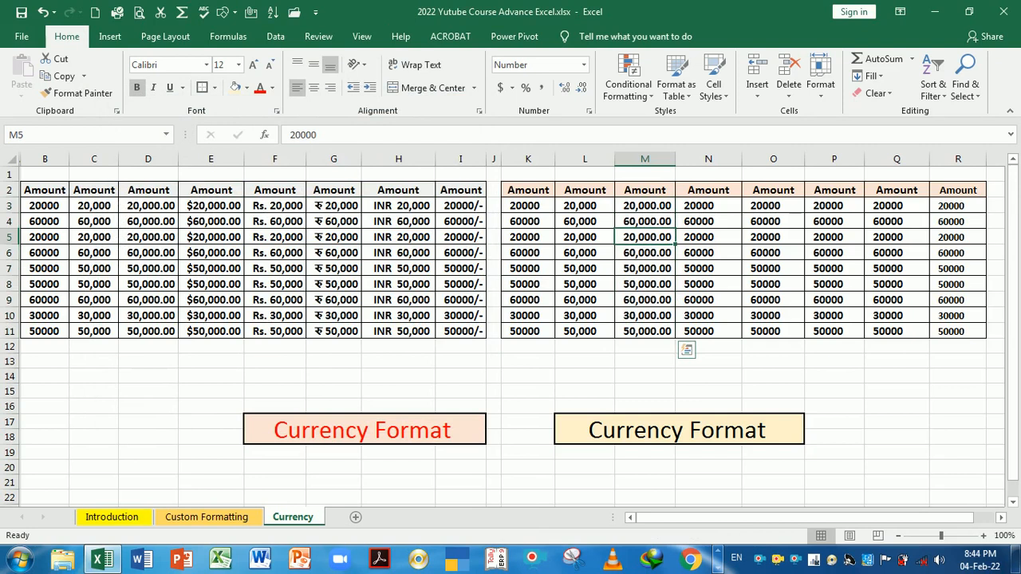
- Review the formatted amounts in M3:M11 and compare them with the amounts in column L
{"action": "left_click", "coordinate": [647, 211]}
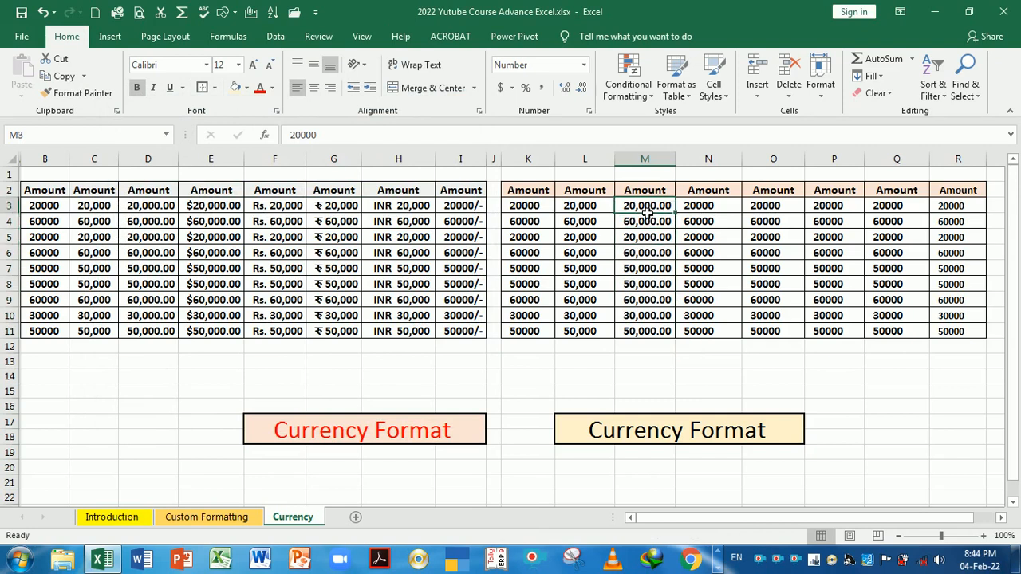
{"action": "left_click_drag", "start_coordinate": [647, 213], "coordinate": [655, 320]}
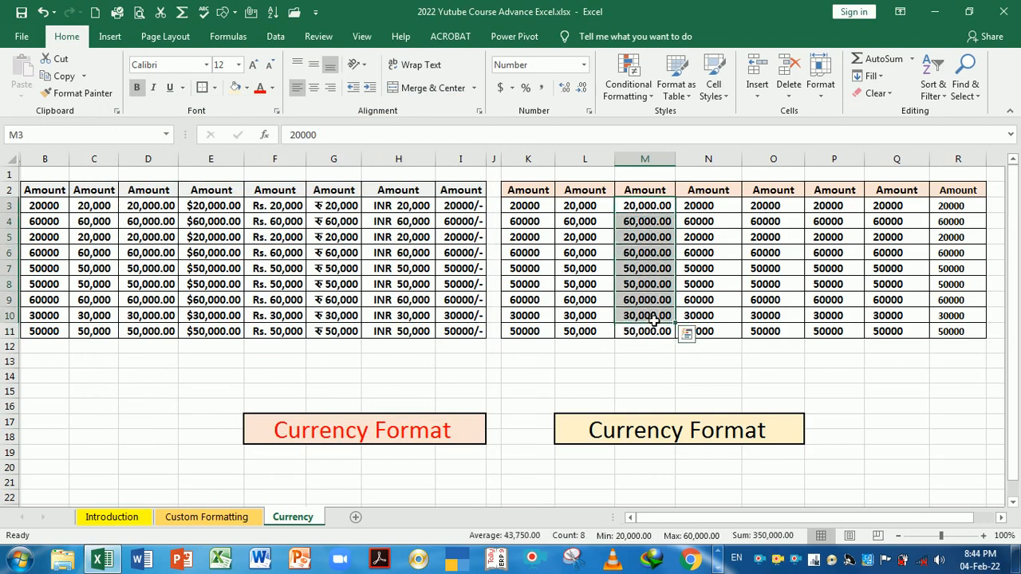
{"action": "left_click", "coordinate": [647, 209]}
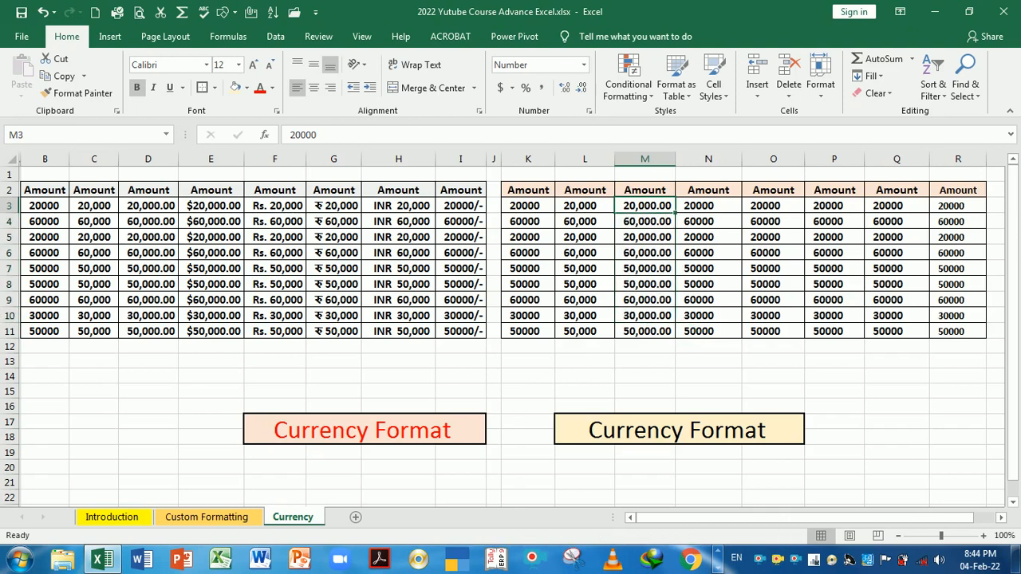
{"action": "left_click", "coordinate": [652, 227]}
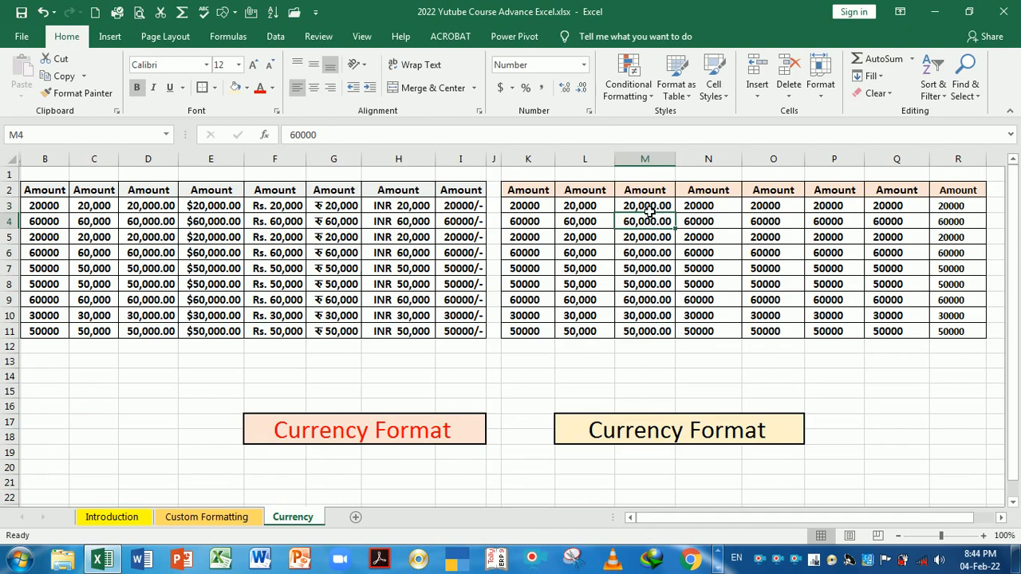
{"action": "left_click", "coordinate": [651, 211]}
{"action": "left_click_drag", "start_coordinate": [650, 210], "coordinate": [656, 331]}
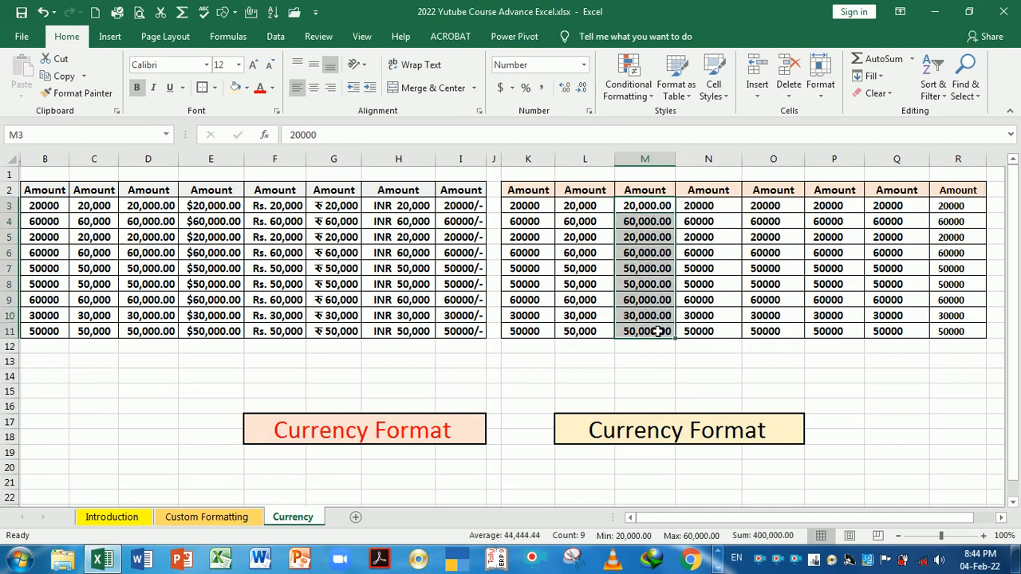
{"action": "left_click", "coordinate": [647, 211]}
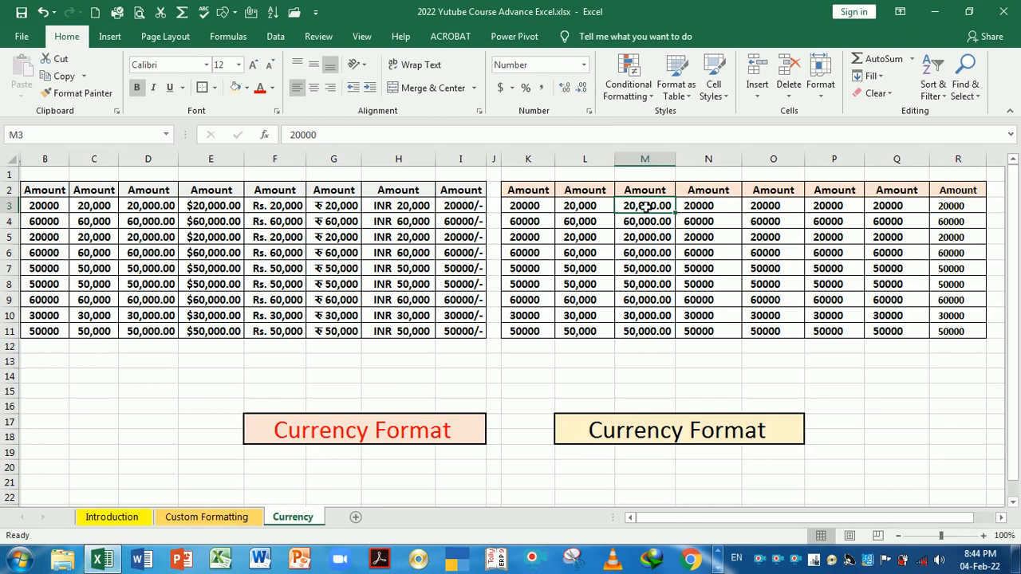
{"action": "left_click", "coordinate": [603, 211]}
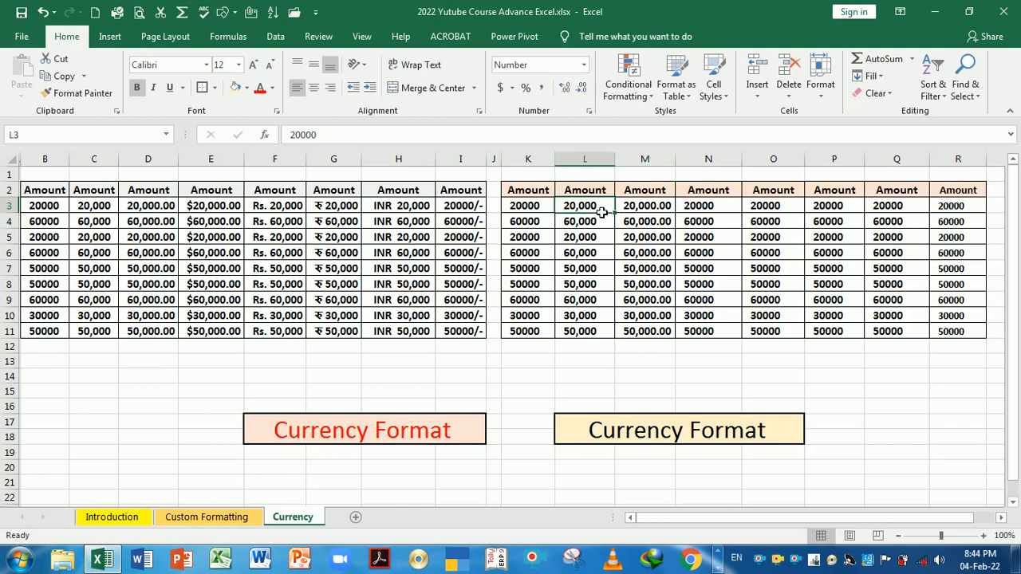
{"action": "left_click", "coordinate": [638, 212]}
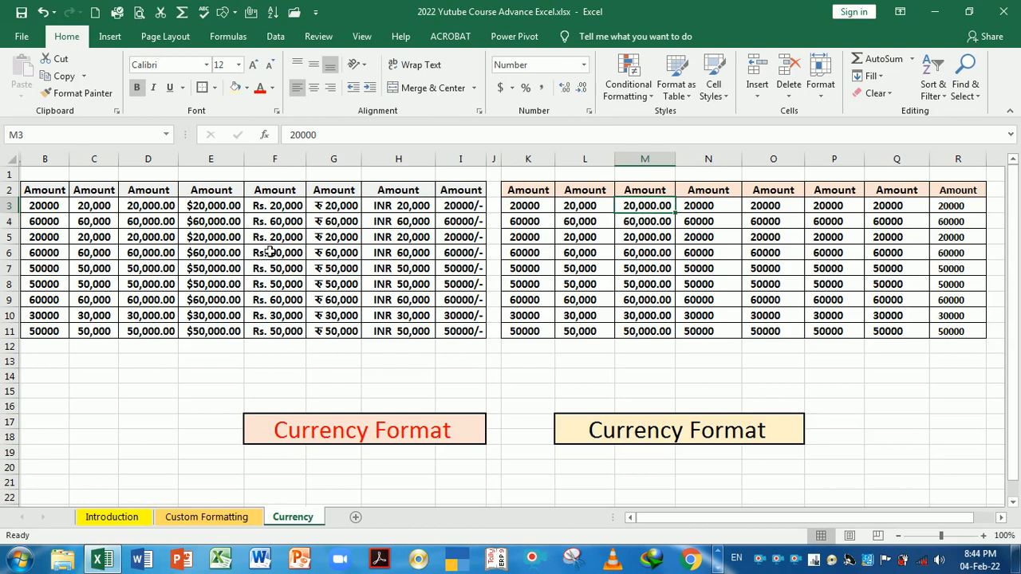
- Review the reference dollar format of the amounts in E3:E11
{"action": "left_click", "coordinate": [213, 224]}
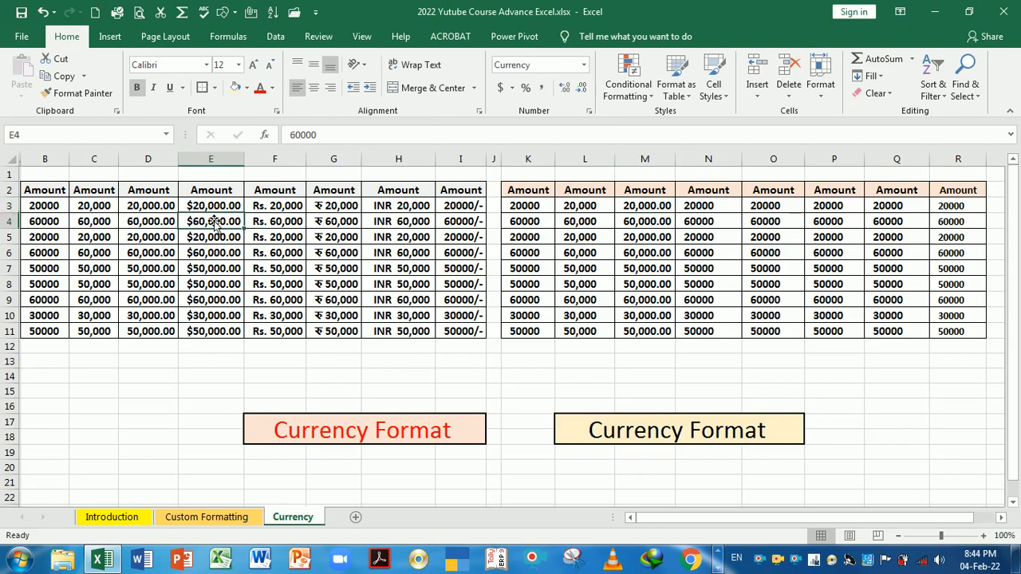
{"action": "left_click", "coordinate": [211, 209]}
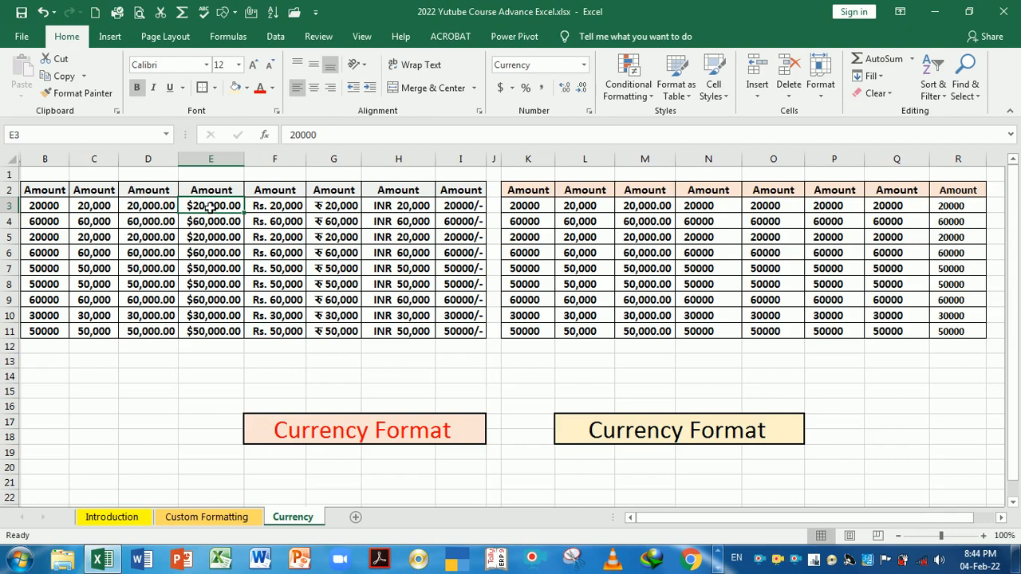
{"action": "left_click_drag", "start_coordinate": [209, 205], "coordinate": [215, 335]}
{"action": "left_click", "coordinate": [214, 222]}
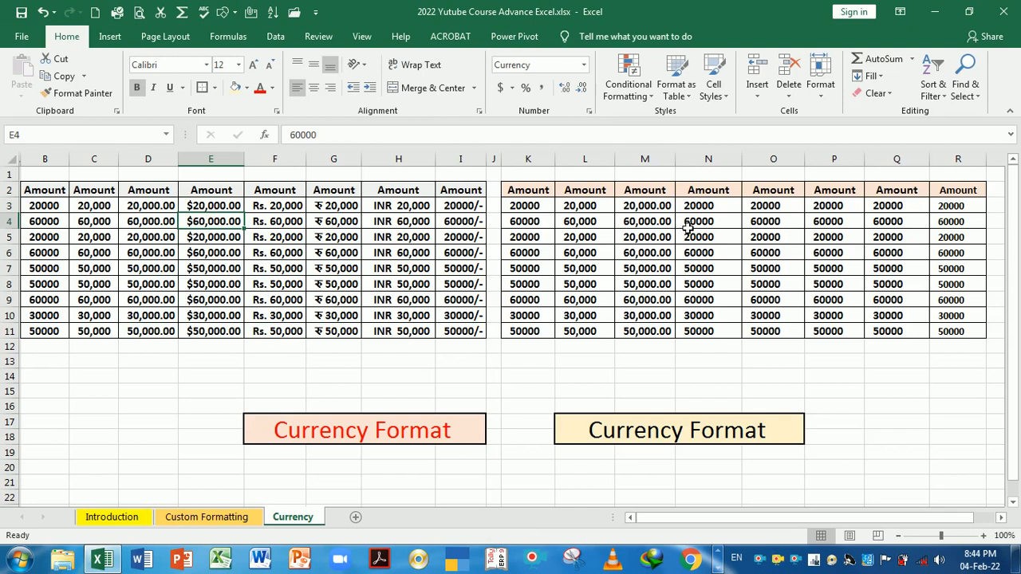
- Format the amounts in N3:N11 as Currency with the $ symbol and 0 decimal places
{"action": "left_click", "coordinate": [705, 210]}
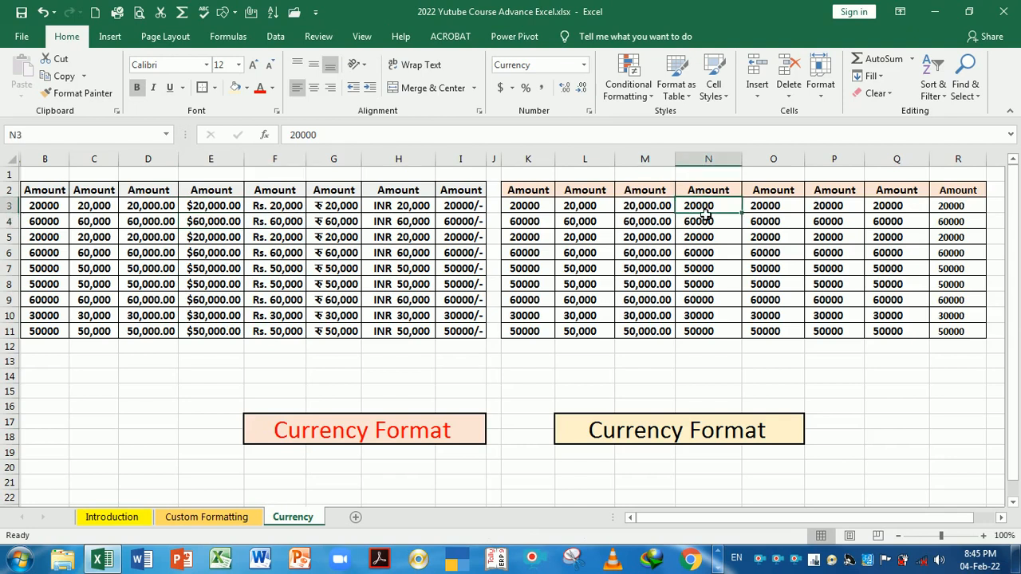
{"action": "left_click_drag", "start_coordinate": [706, 210], "coordinate": [720, 335]}
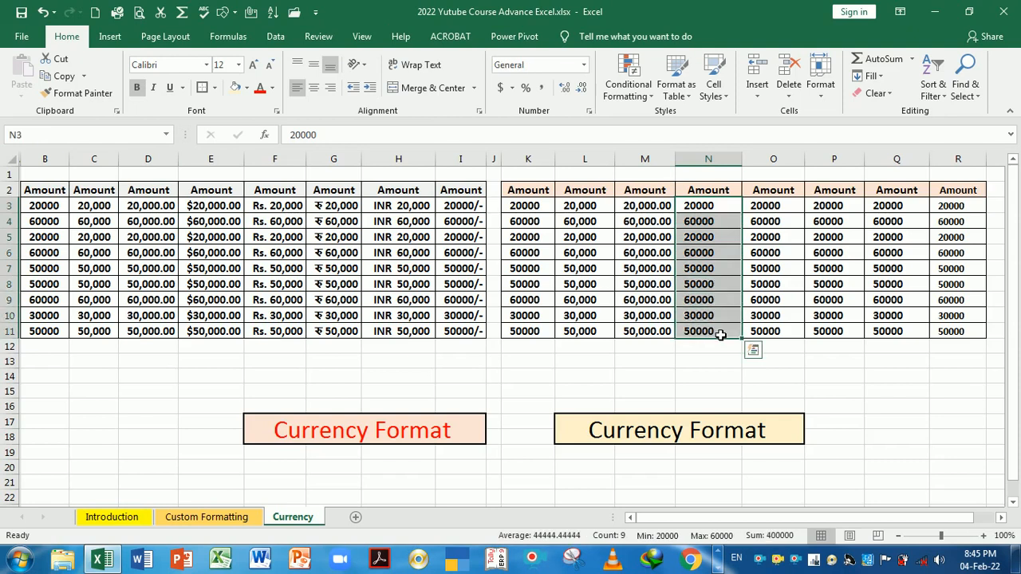
{"action": "left_click_drag", "start_coordinate": [700, 207], "coordinate": [707, 335]}
{"action": "left_click", "coordinate": [589, 111]}
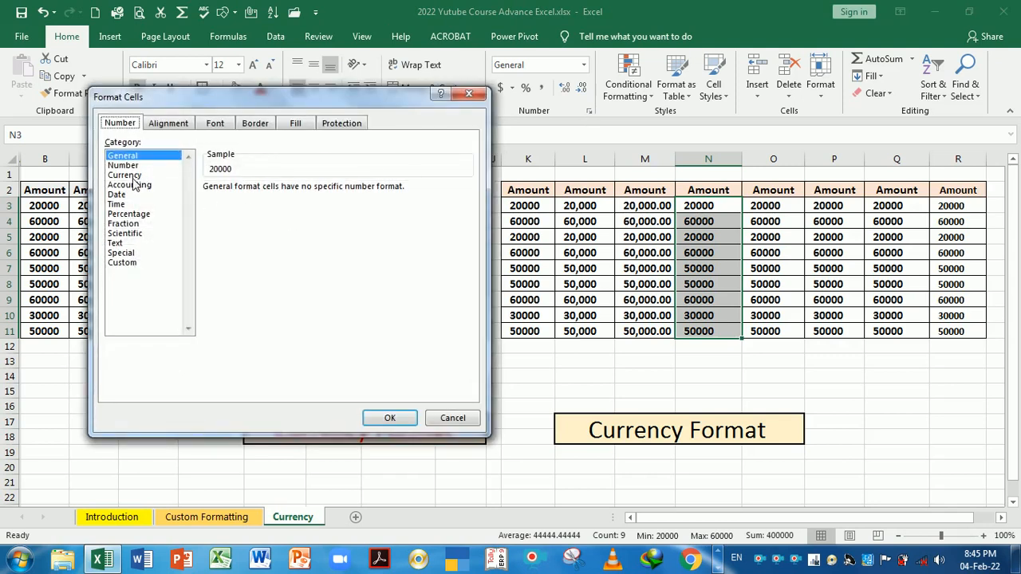
{"action": "left_click", "coordinate": [127, 175]}
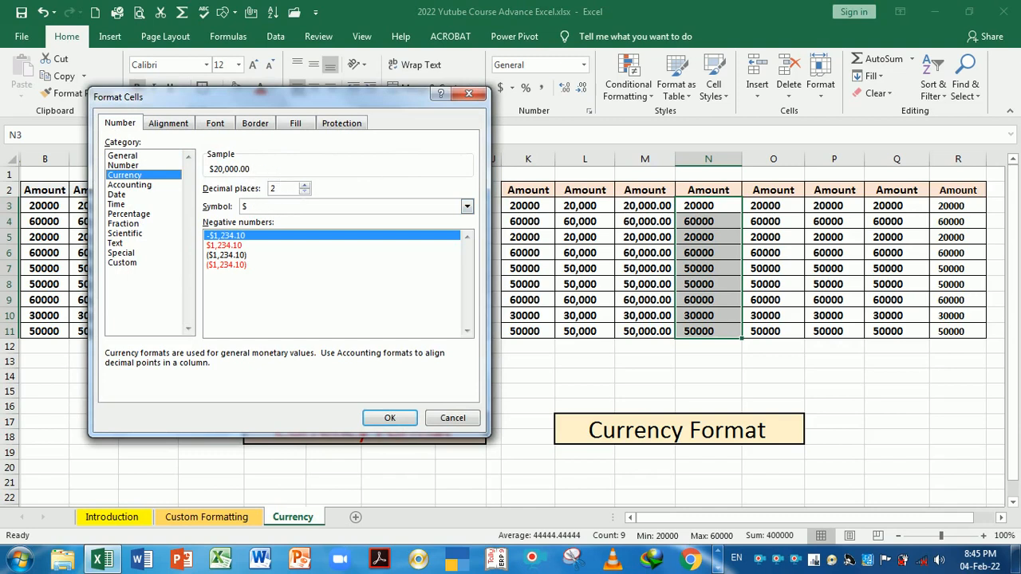
{"action": "left_click", "coordinate": [305, 192]}
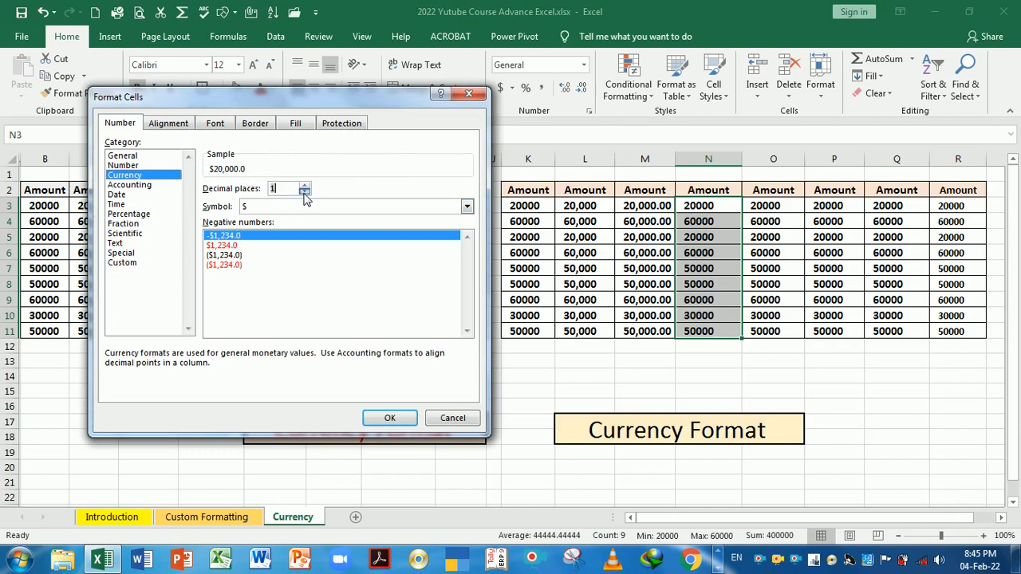
{"action": "left_click", "coordinate": [305, 192]}
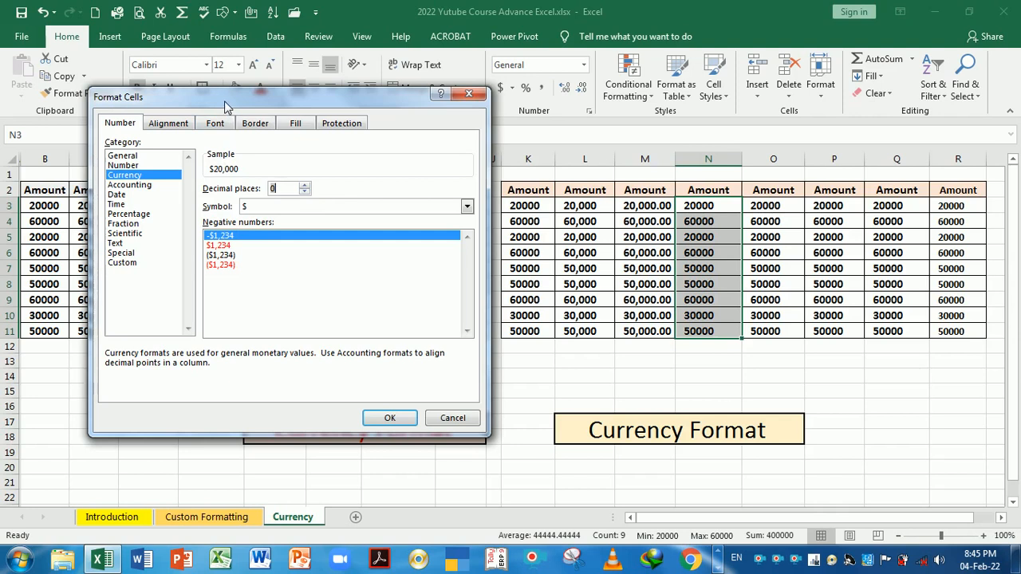
{"action": "left_click_drag", "start_coordinate": [227, 102], "coordinate": [226, 166]}
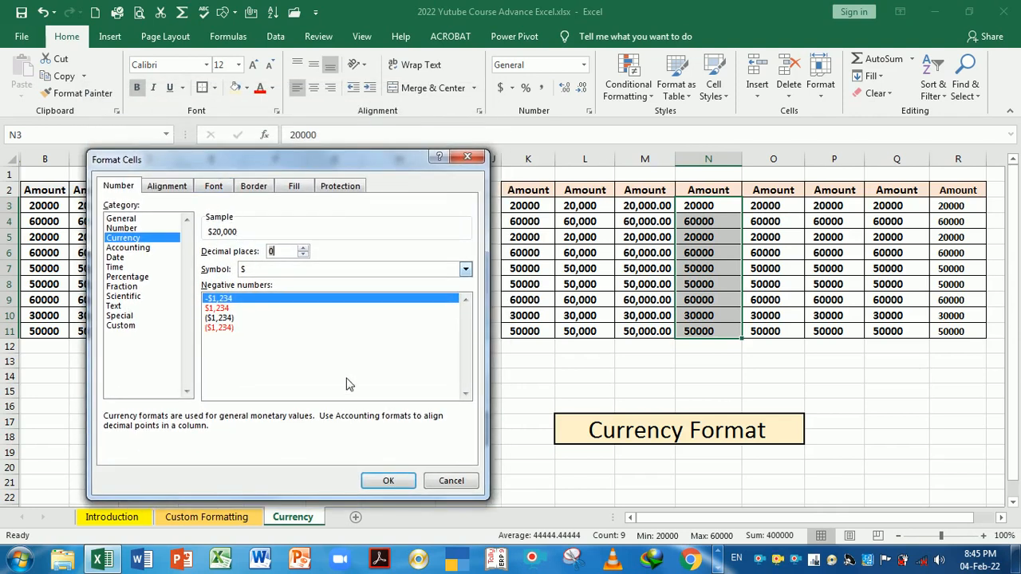
{"action": "left_click", "coordinate": [386, 482]}
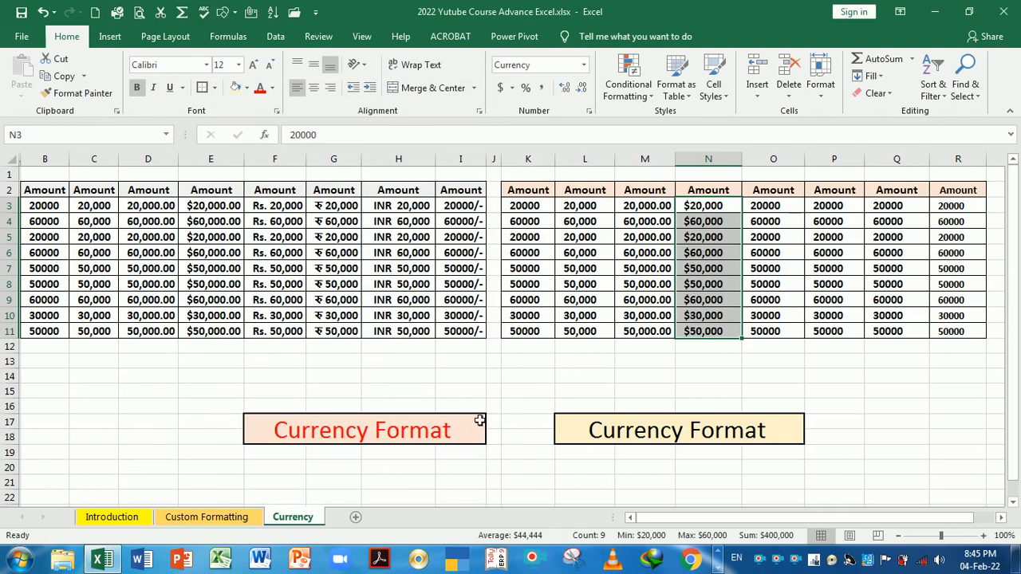
- Apply the Accounting number format with the $ symbol and 2 decimal places to the amounts in N3:N11
{"action": "left_click", "coordinate": [711, 223]}
{"action": "left_click", "coordinate": [714, 206]}
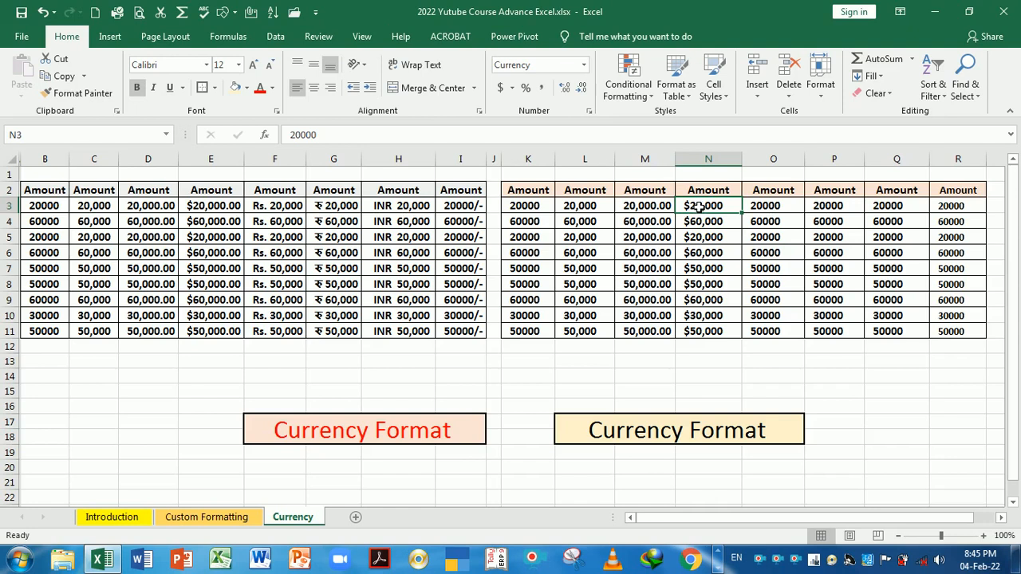
{"action": "left_click_drag", "start_coordinate": [699, 206], "coordinate": [708, 334]}
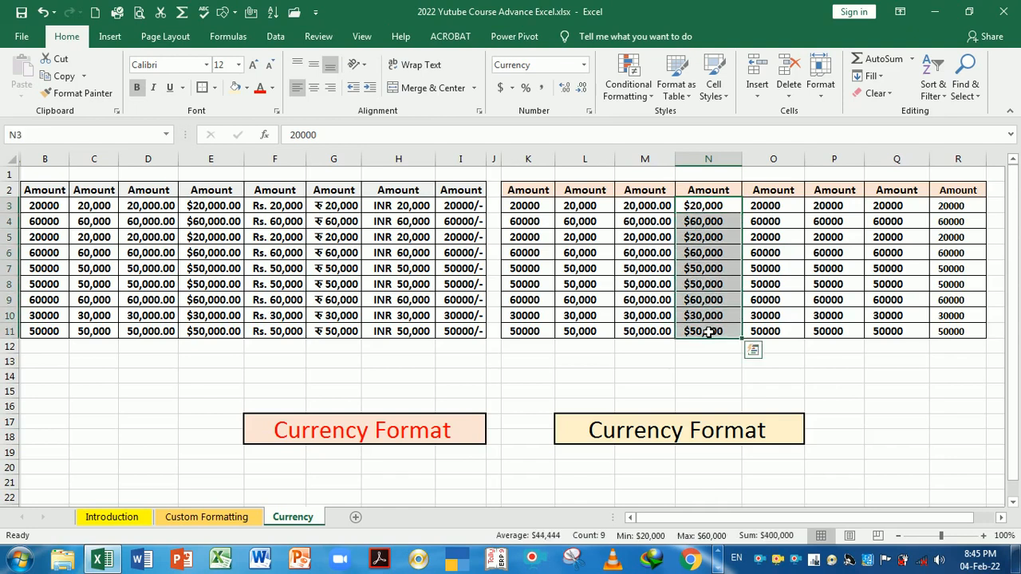
{"action": "left_click", "coordinate": [500, 91]}
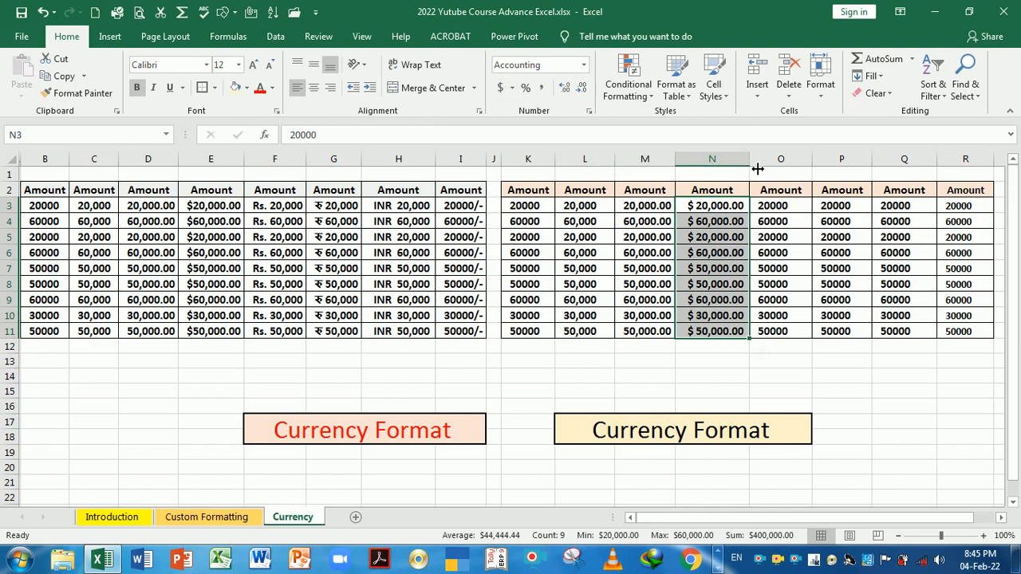
{"action": "mouse_move", "coordinate": [757, 168]}
{"action": "left_mouse_down"}
{"action": "mouse_move", "coordinate": [747, 167]}
{"action": "mouse_move", "coordinate": [758, 164]}
{"action": "left_mouse_up"}
- Following the reference format in F3:F11, format O3:O11 as Currency with the Rs. English (India) symbol and 0 decimal places
{"action": "left_click", "coordinate": [284, 211]}
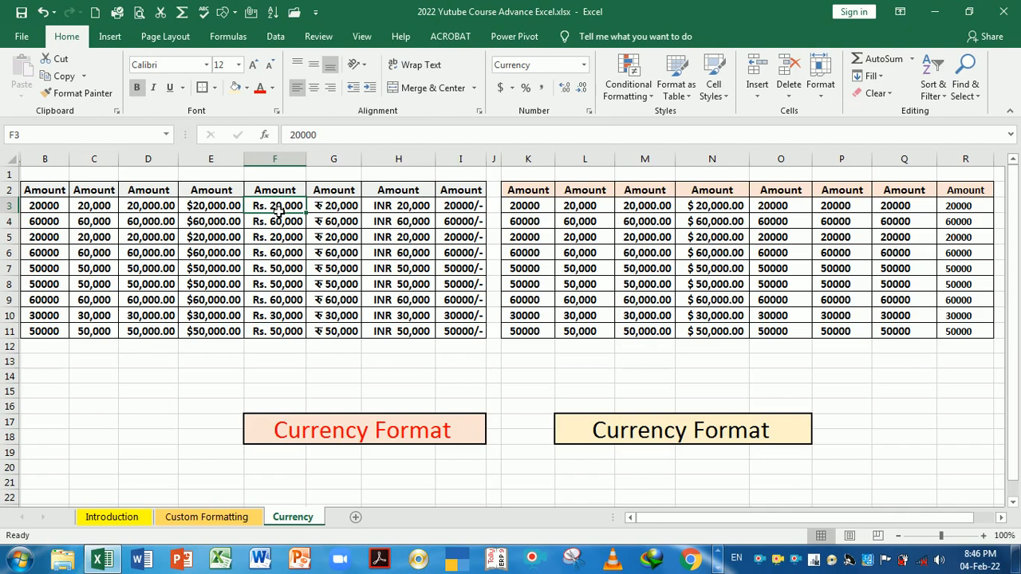
{"action": "left_click_drag", "start_coordinate": [278, 208], "coordinate": [292, 335]}
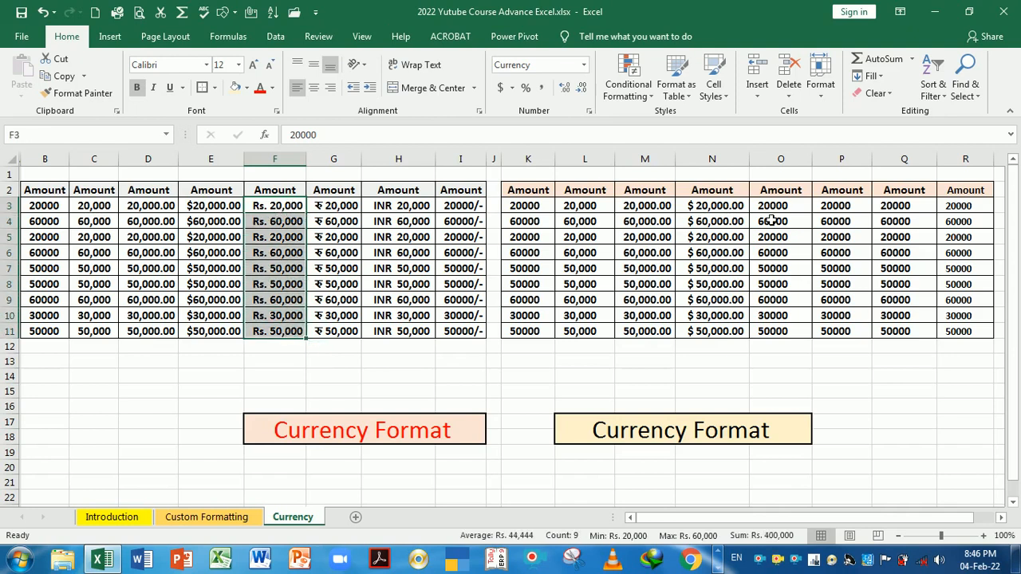
{"action": "left_click_drag", "start_coordinate": [775, 208], "coordinate": [798, 330]}
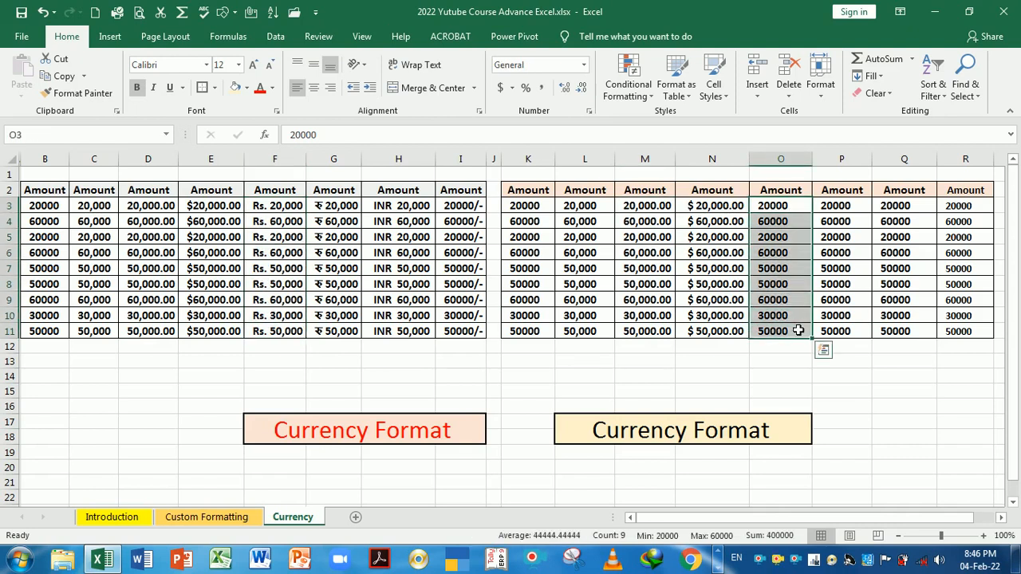
{"action": "left_click", "coordinate": [590, 113]}
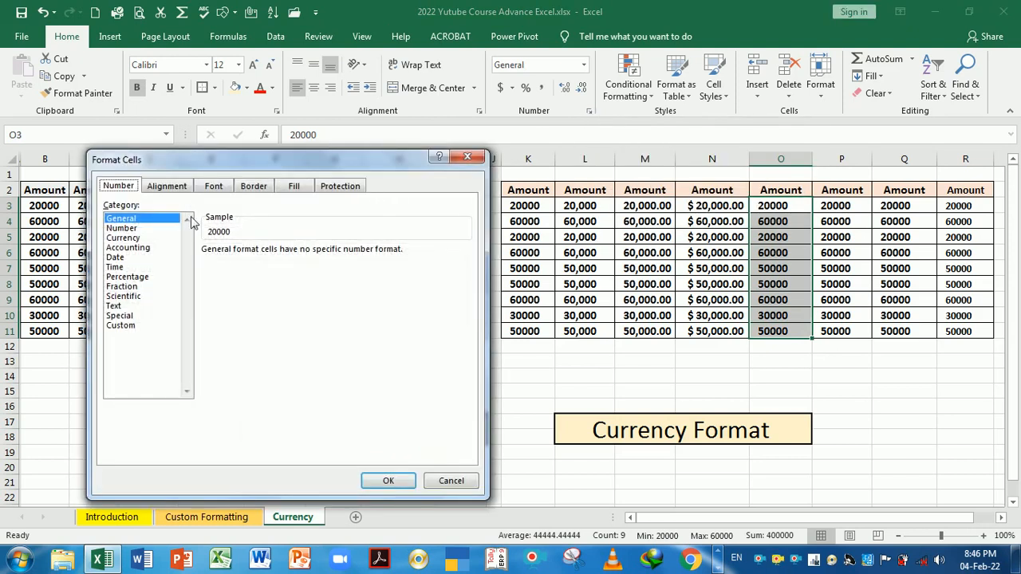
{"action": "left_click", "coordinate": [126, 239]}
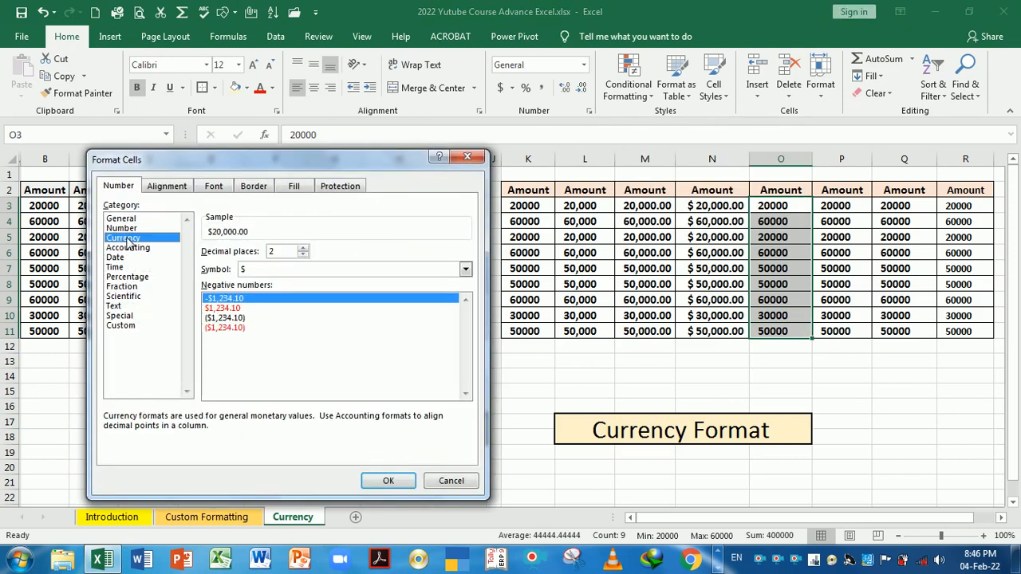
{"action": "left_click", "coordinate": [303, 256]}
{"action": "left_click", "coordinate": [303, 255]}
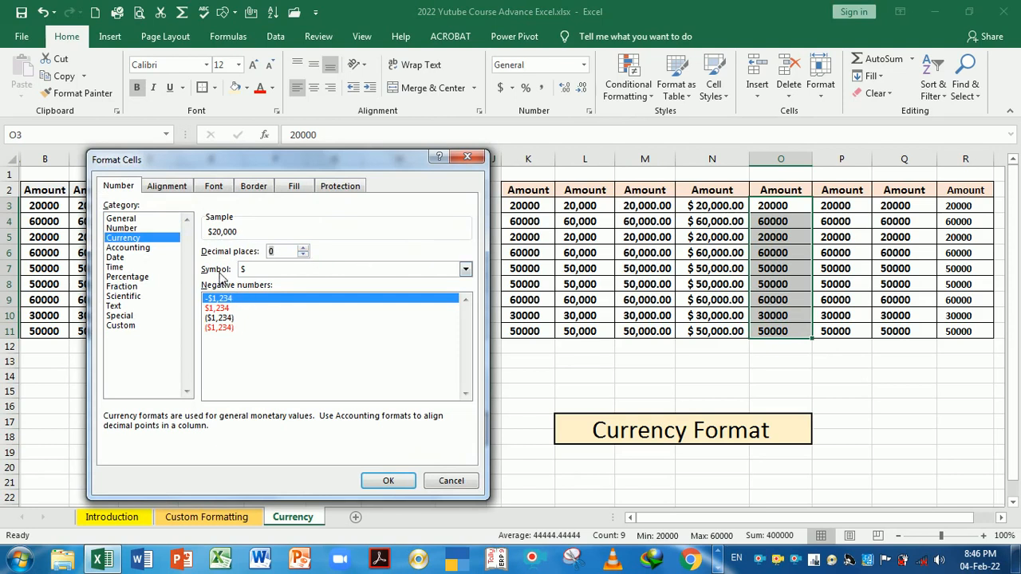
{"action": "left_click", "coordinate": [466, 271]}
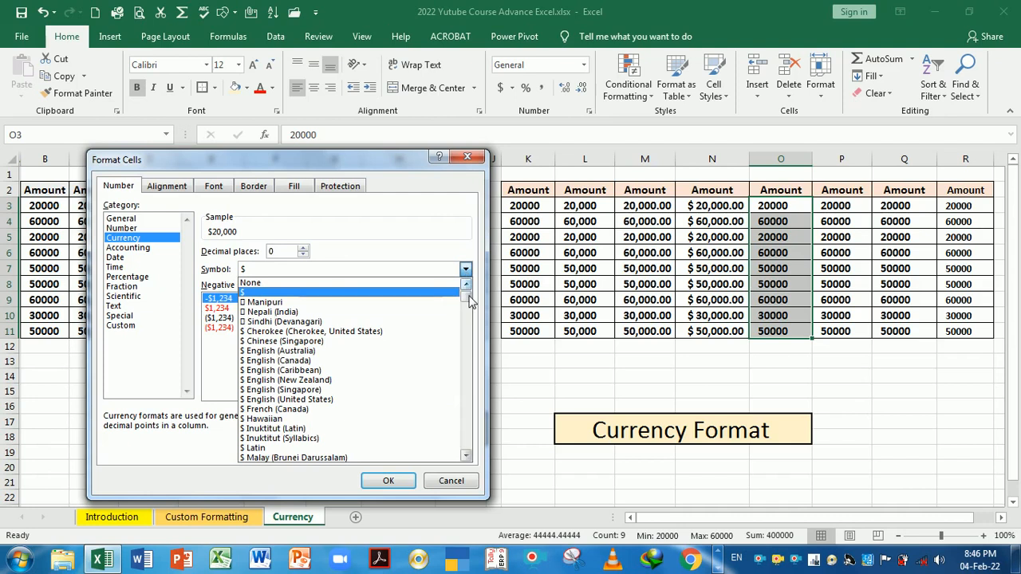
{"action": "left_click_drag", "start_coordinate": [468, 299], "coordinate": [466, 359]}
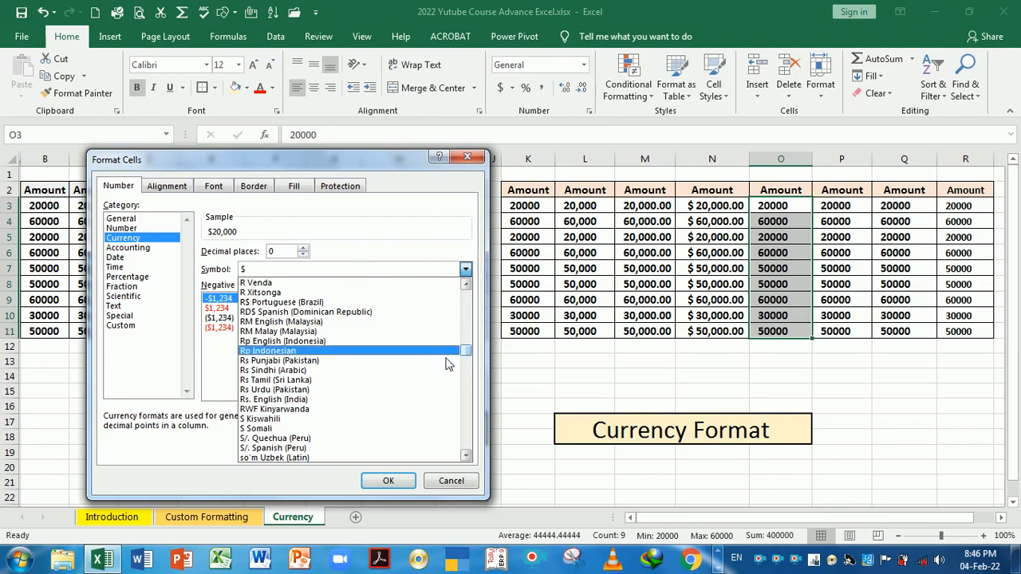
{"action": "left_click", "coordinate": [287, 400]}
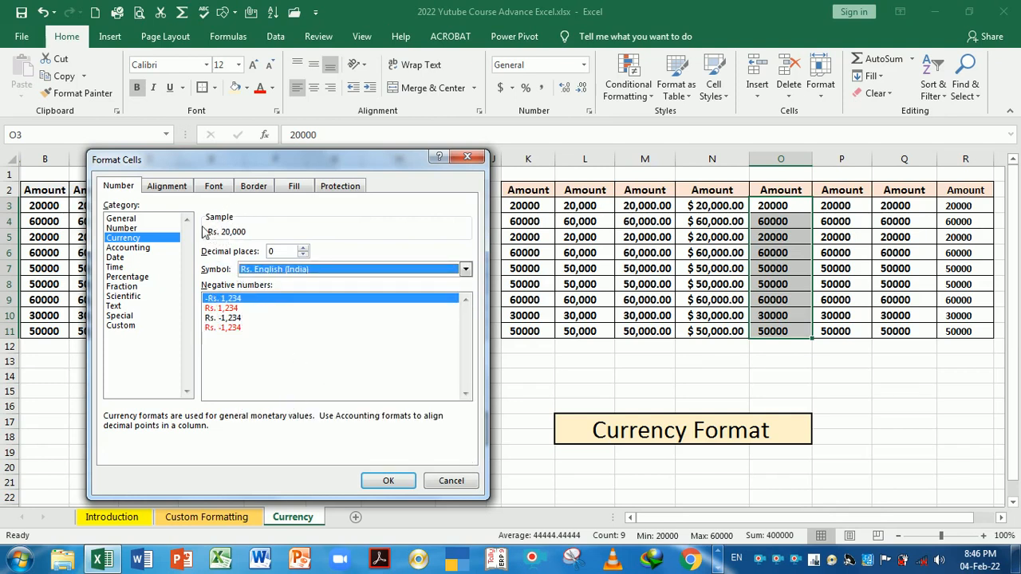
{"action": "left_click", "coordinate": [390, 482]}
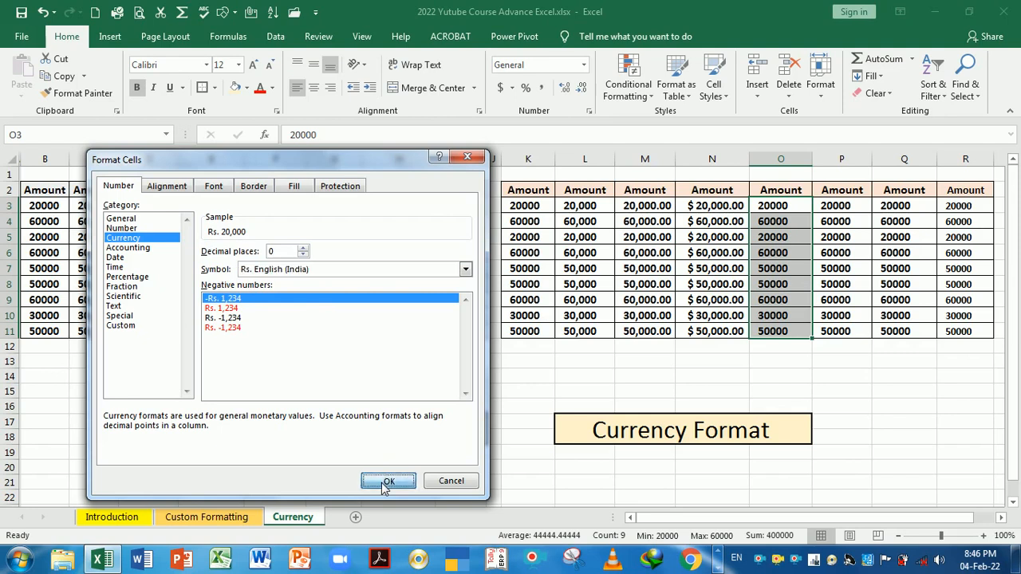
- Review the rupee-formatted amounts in O3:O11 cell by cell and as a whole range
{"action": "left_click", "coordinate": [799, 237]}
{"action": "left_click_drag", "start_coordinate": [776, 207], "coordinate": [790, 330]}
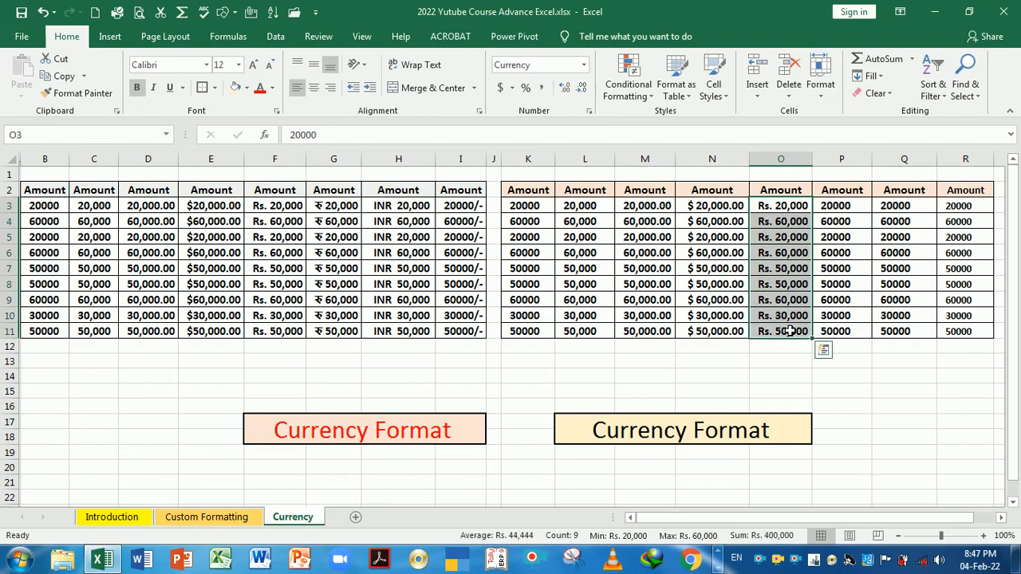
{"action": "left_click", "coordinate": [780, 225]}
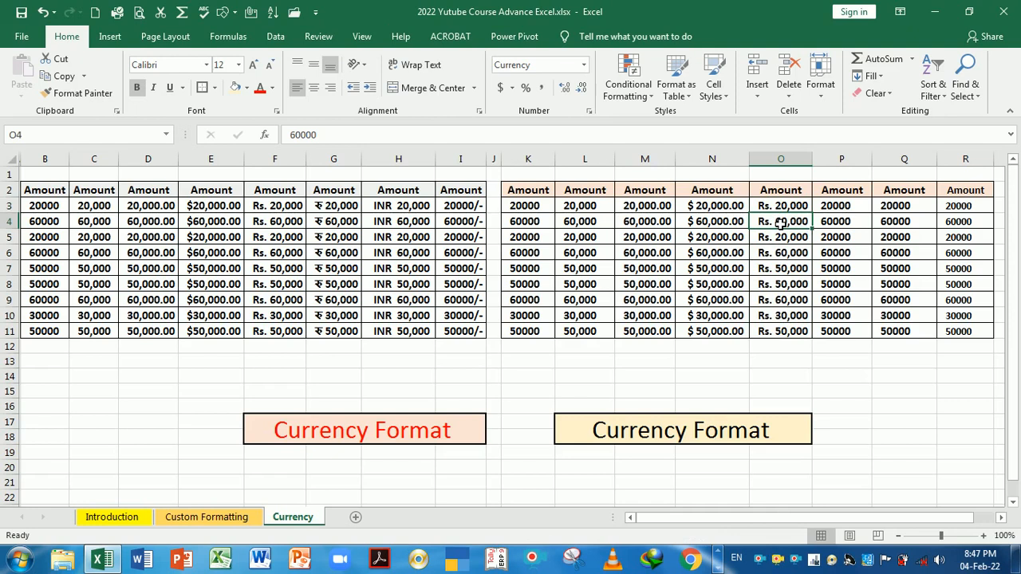
{"action": "left_click", "coordinate": [780, 207]}
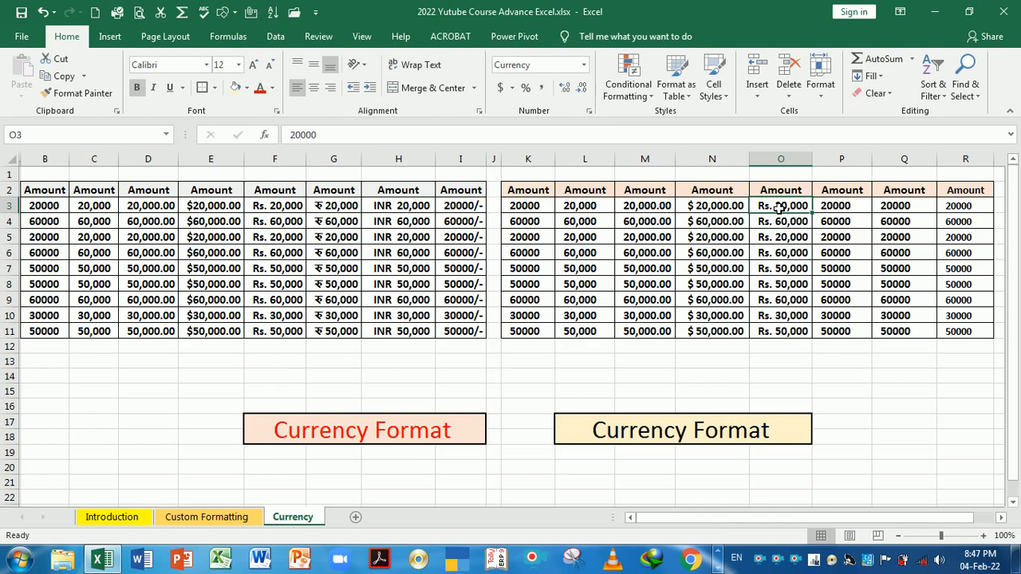
{"action": "left_click", "coordinate": [782, 226]}
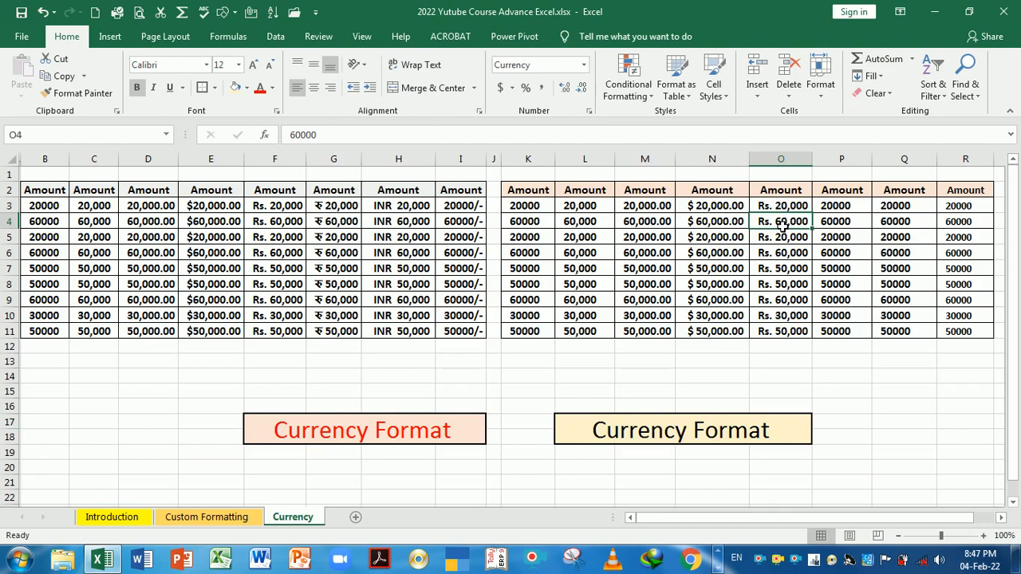
{"action": "left_click_drag", "start_coordinate": [780, 206], "coordinate": [788, 331]}
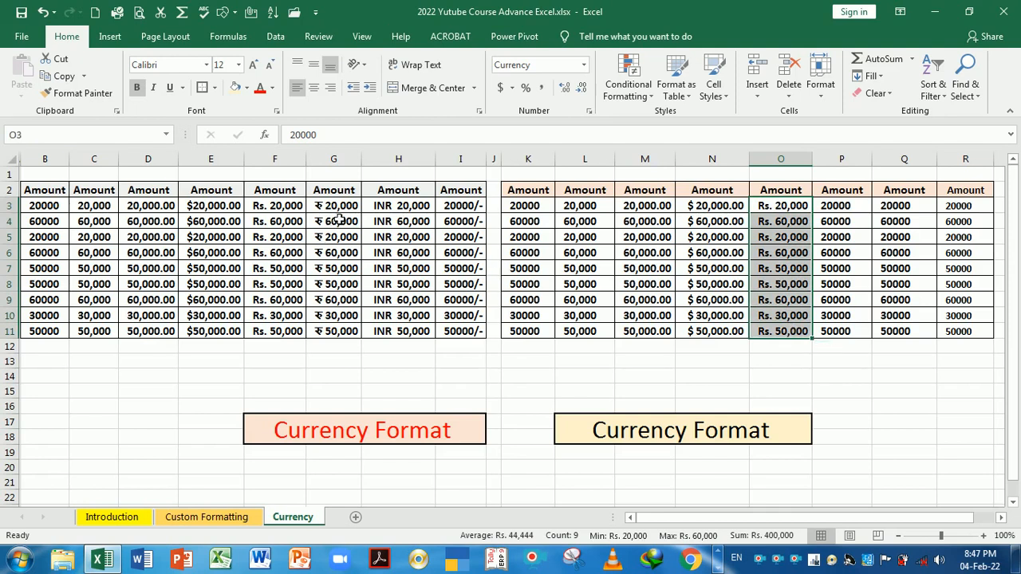
- Following the reference format in G3:G11, set the number format of P3:P11 to Currency with 0 decimal places
{"action": "left_click", "coordinate": [335, 211]}
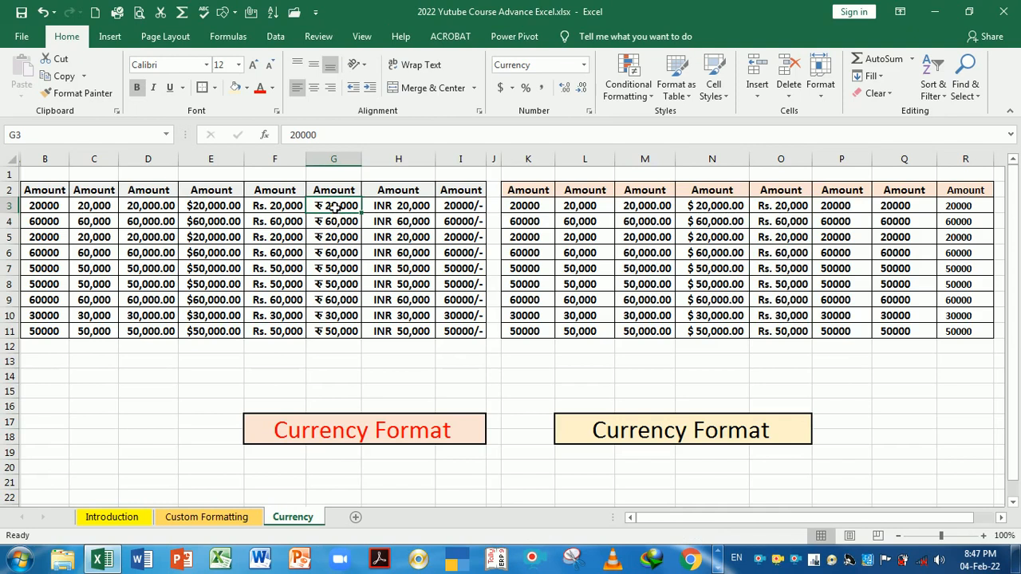
{"action": "left_click_drag", "start_coordinate": [336, 209], "coordinate": [340, 335]}
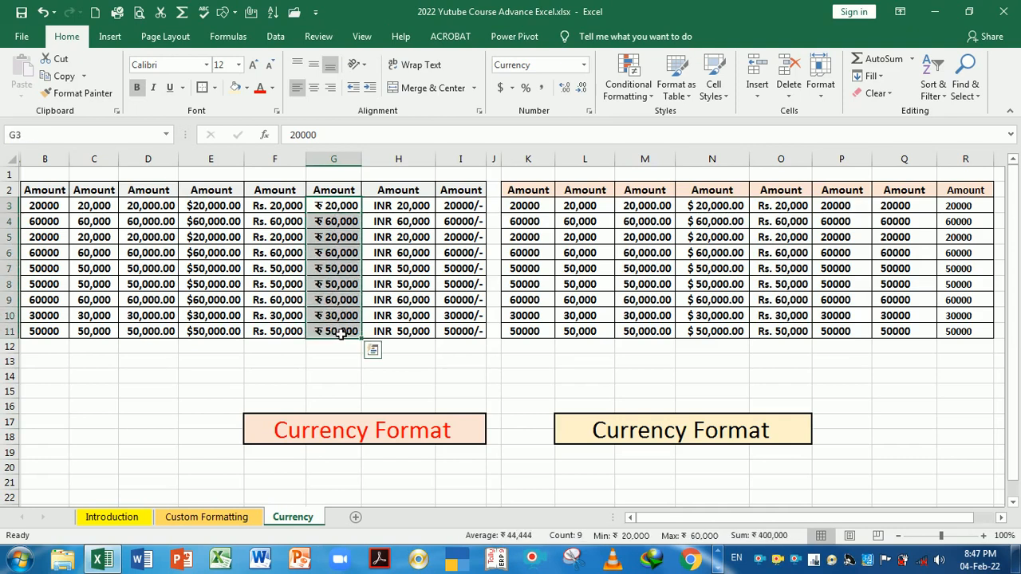
{"action": "left_click", "coordinate": [844, 210]}
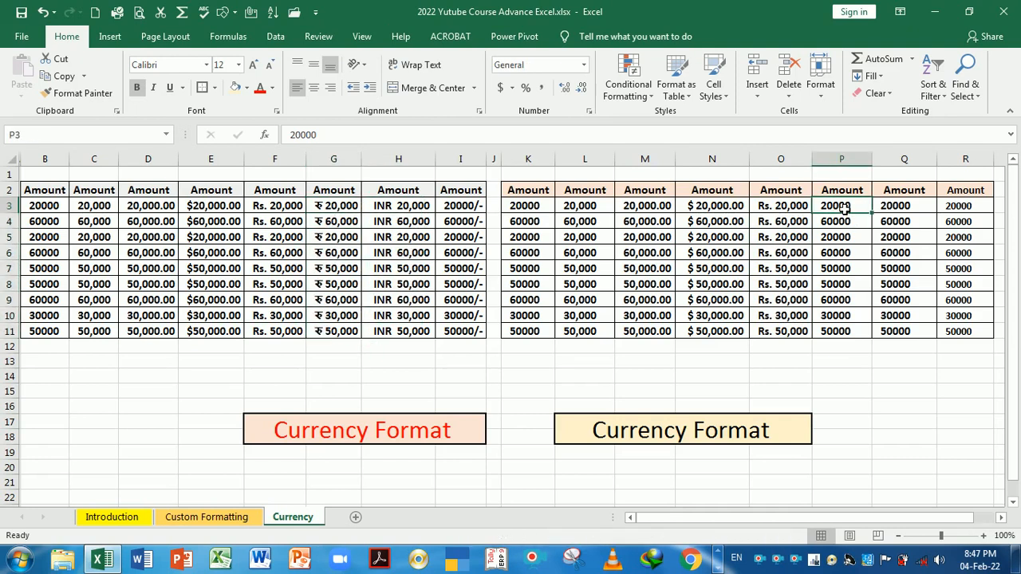
{"action": "left_click_drag", "start_coordinate": [844, 206], "coordinate": [857, 332]}
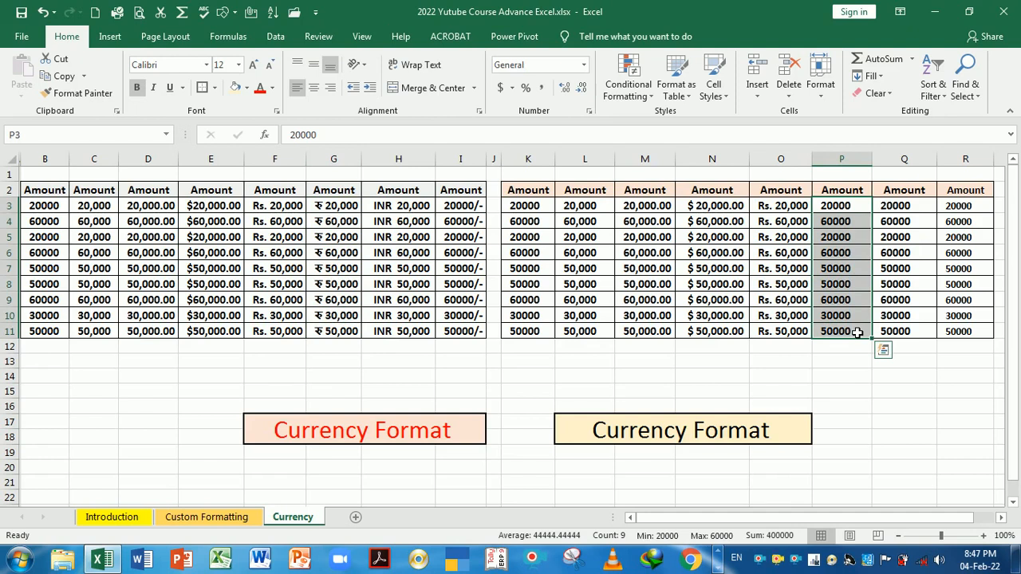
{"action": "key", "text": "ctrl+1"}
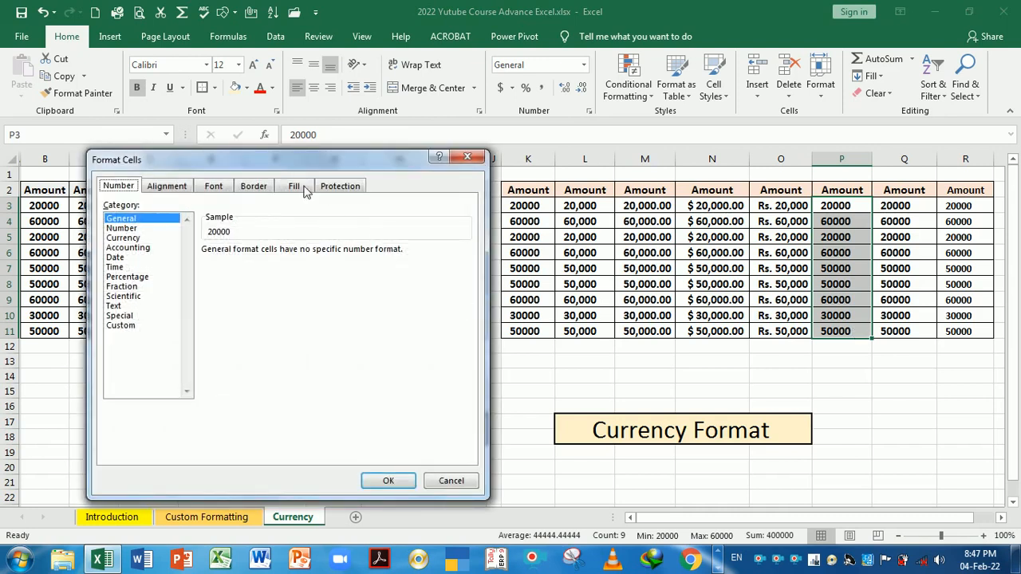
{"action": "left_click_drag", "start_coordinate": [285, 158], "coordinate": [502, 106]}
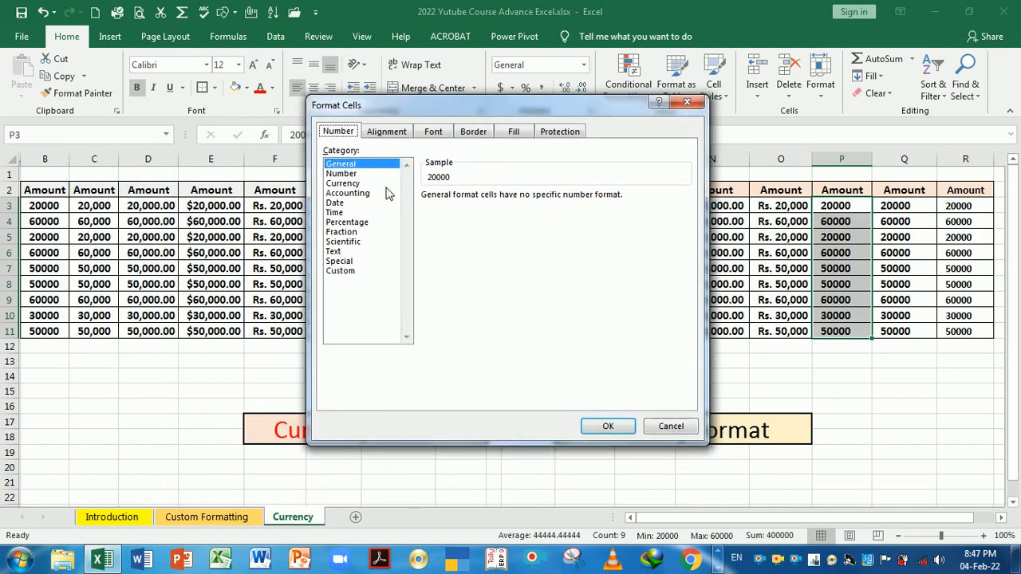
{"action": "left_click", "coordinate": [349, 184]}
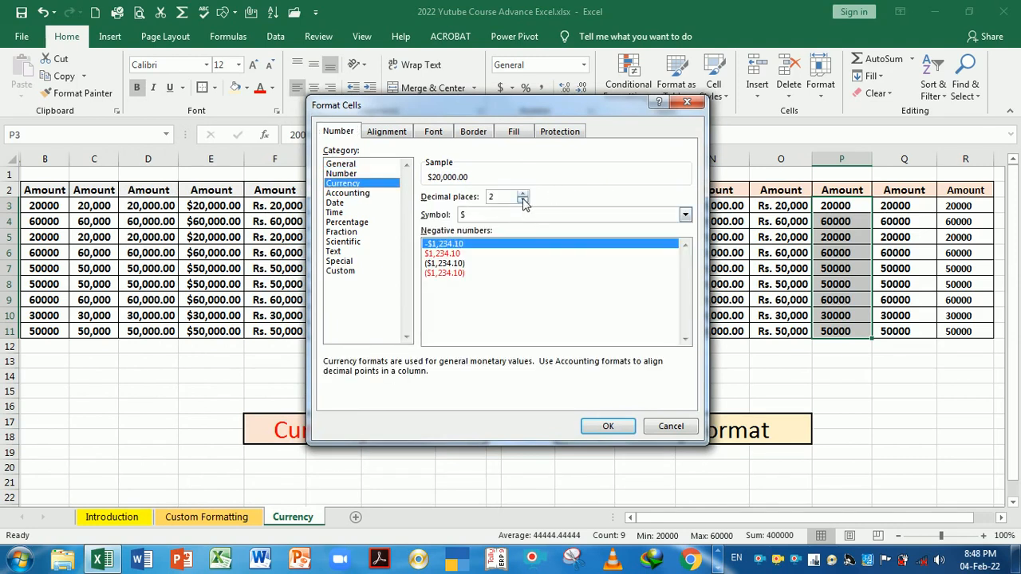
{"action": "left_click", "coordinate": [523, 201]}
{"action": "left_click", "coordinate": [523, 200]}
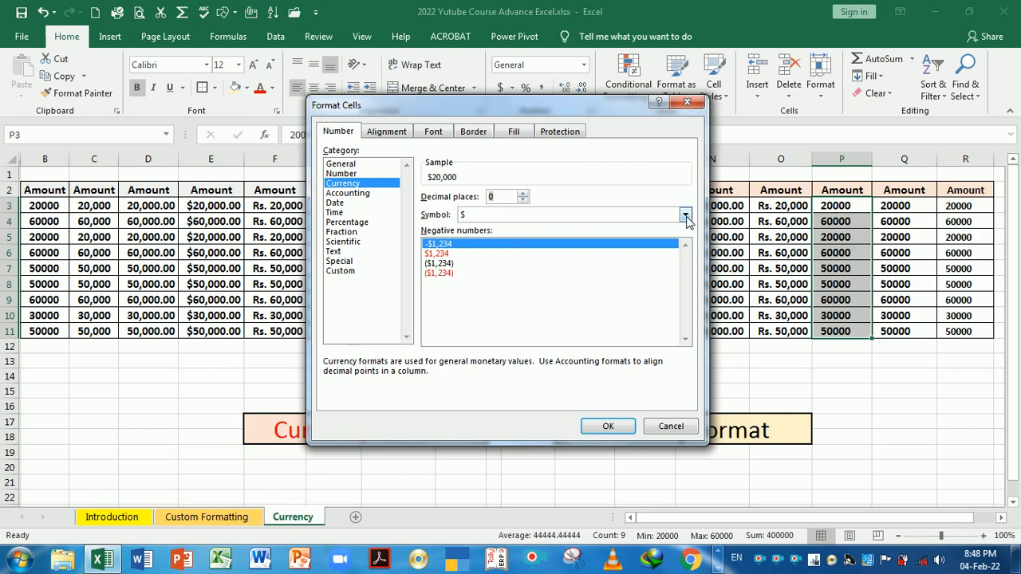
- Apply the Hindi currency symbol to P3:P11 and check the formatted amounts
{"action": "left_click", "coordinate": [686, 214]}
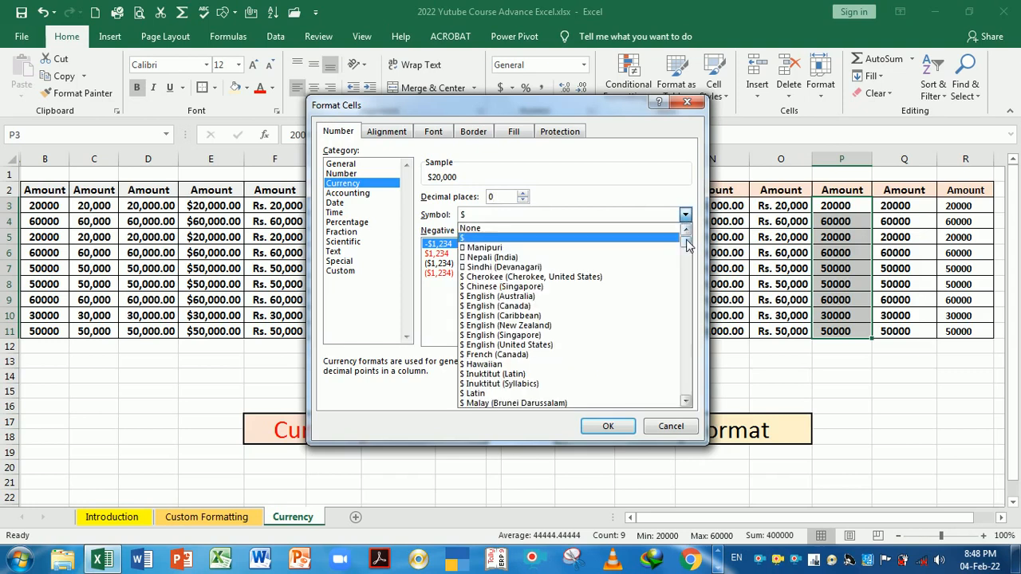
{"action": "left_click_drag", "start_coordinate": [687, 245], "coordinate": [689, 315]}
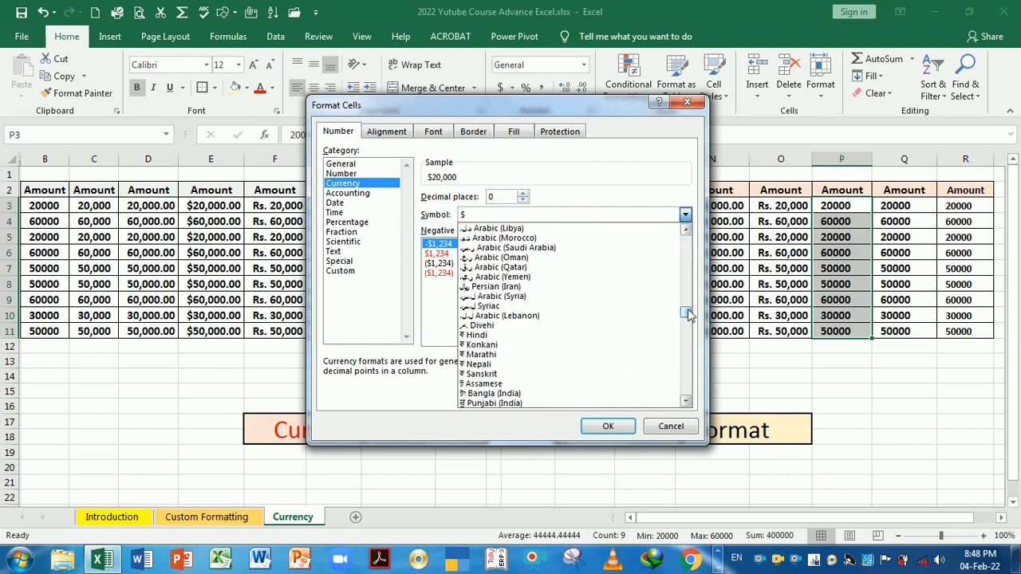
{"action": "left_click", "coordinate": [483, 335]}
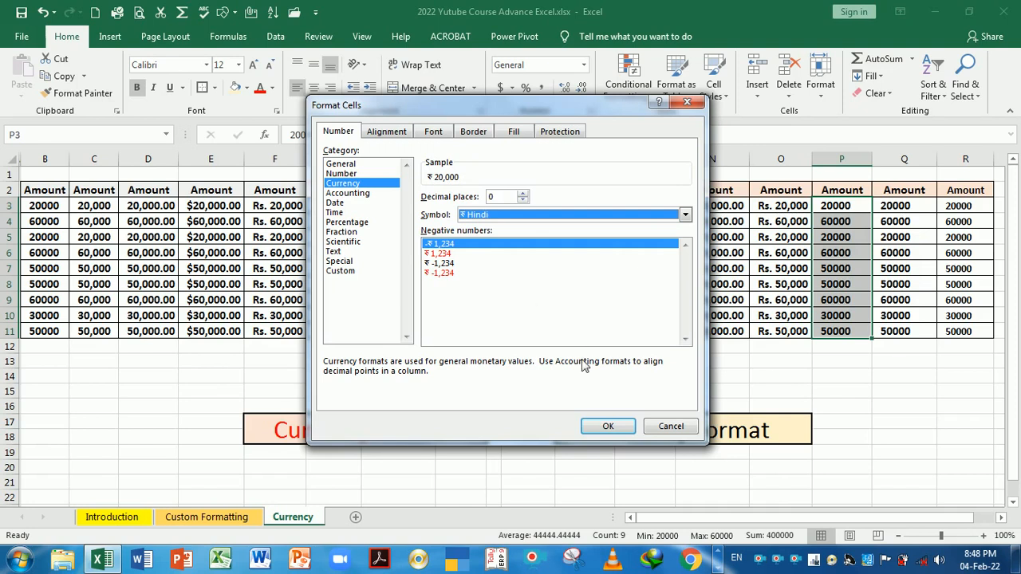
{"action": "left_click", "coordinate": [605, 426]}
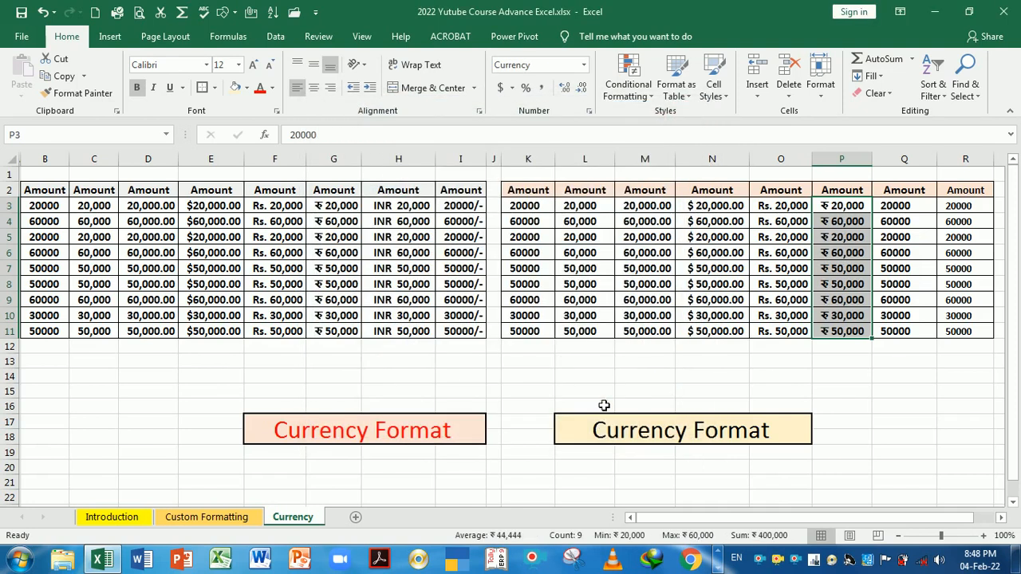
{"action": "left_click", "coordinate": [835, 272]}
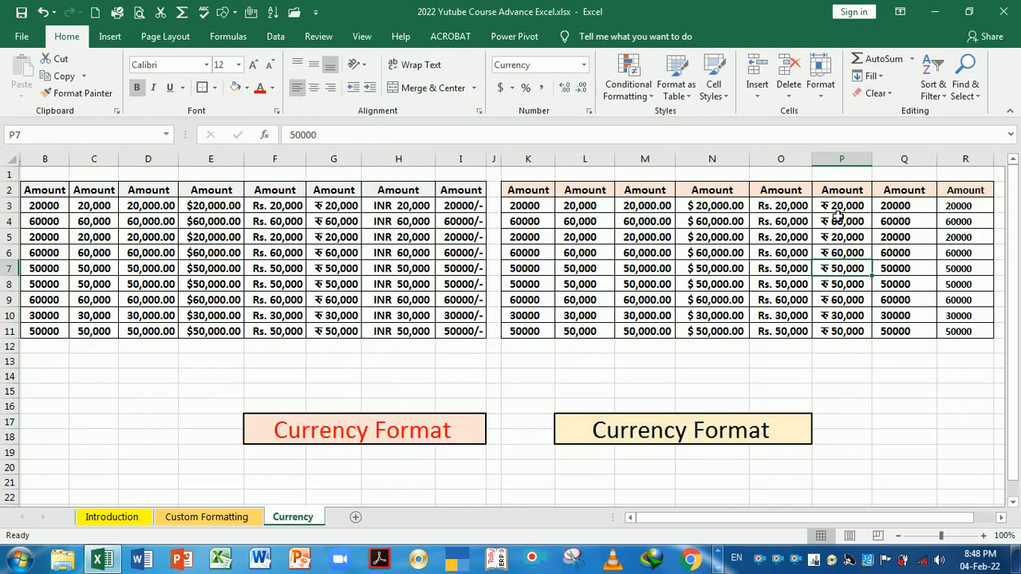
{"action": "left_click_drag", "start_coordinate": [836, 209], "coordinate": [854, 331]}
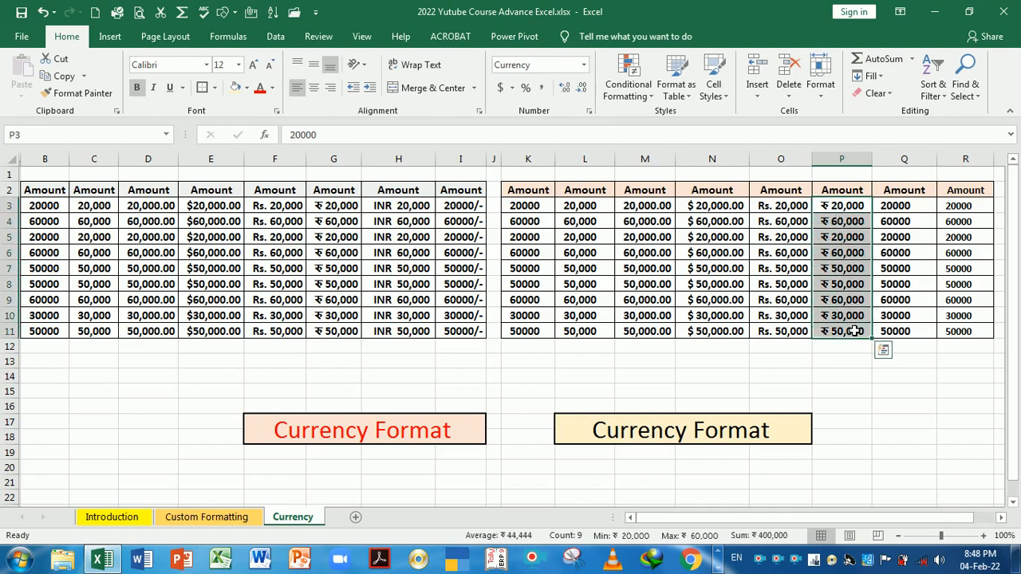
{"action": "left_click", "coordinate": [836, 221]}
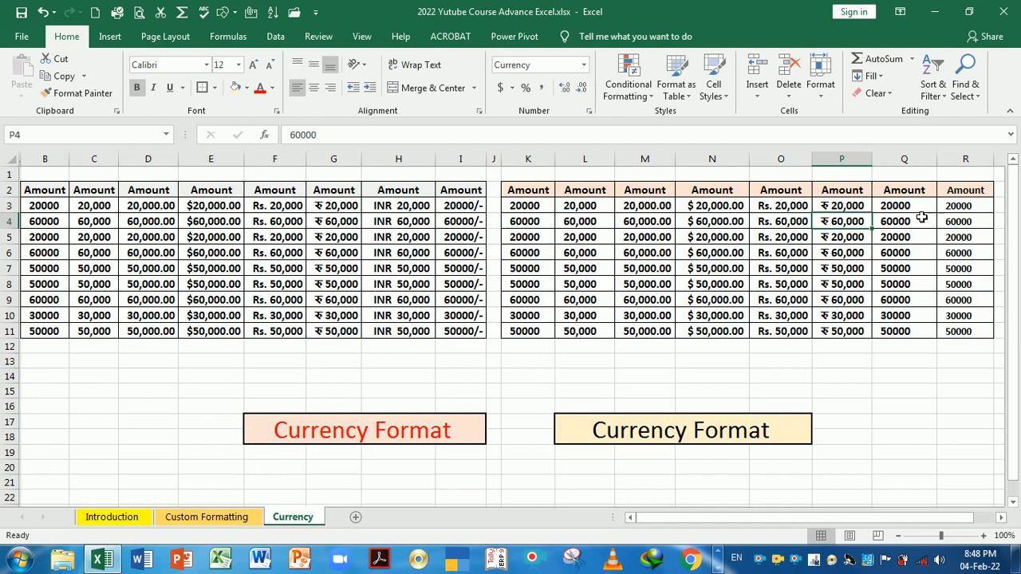
- Set the number format of the amounts in Q3:Q11 to Currency with 0 decimal places
{"action": "left_click_drag", "start_coordinate": [907, 205], "coordinate": [910, 332]}
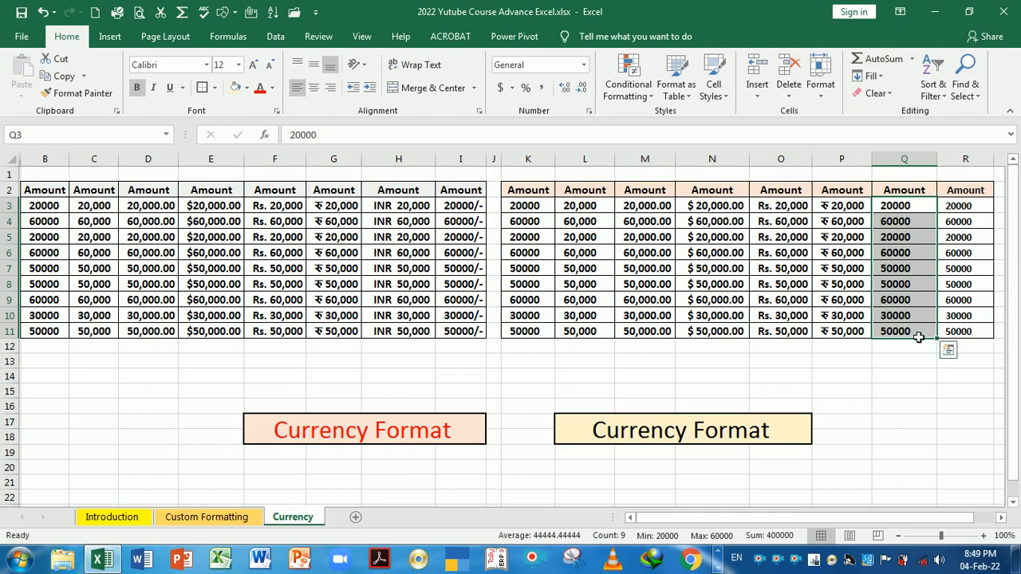
{"action": "key", "text": "ctrl+1"}
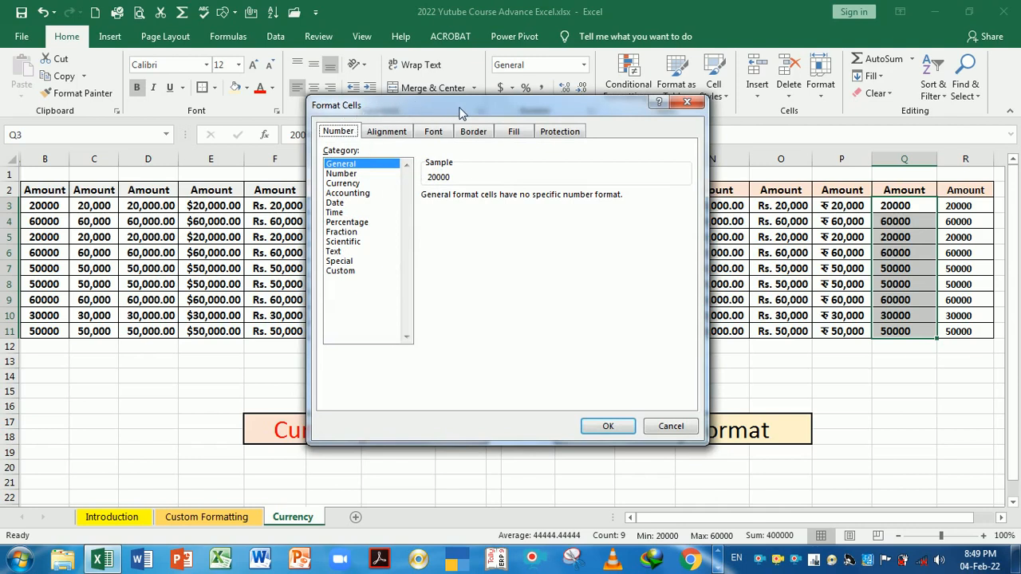
{"action": "left_click", "coordinate": [343, 184]}
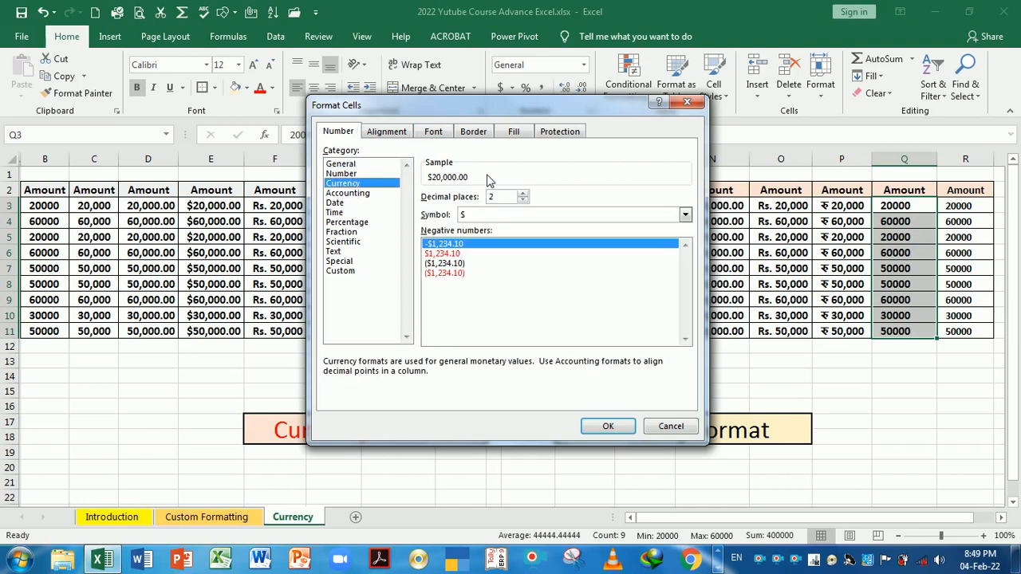
{"action": "left_click", "coordinate": [523, 201]}
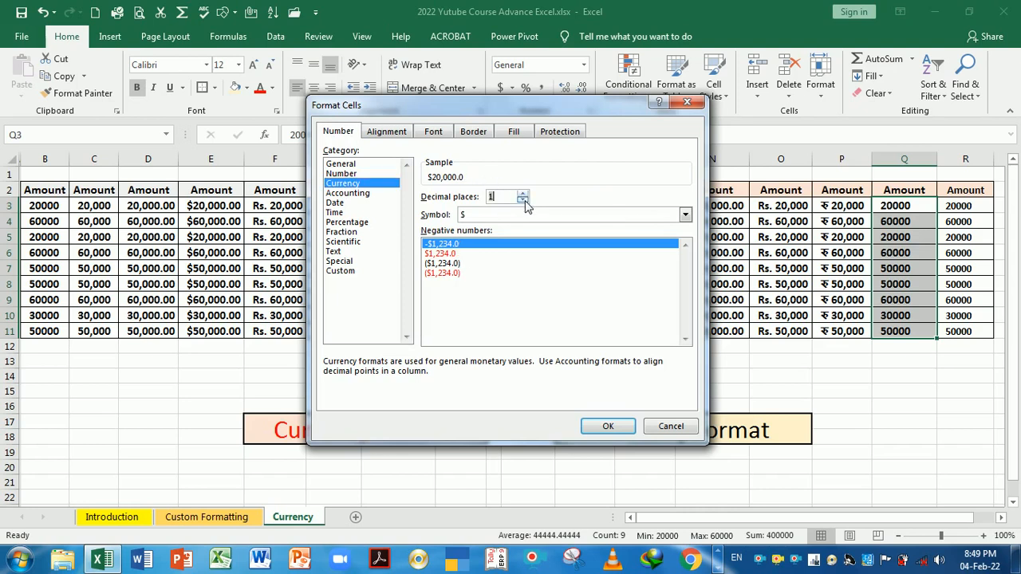
{"action": "left_click", "coordinate": [523, 200]}
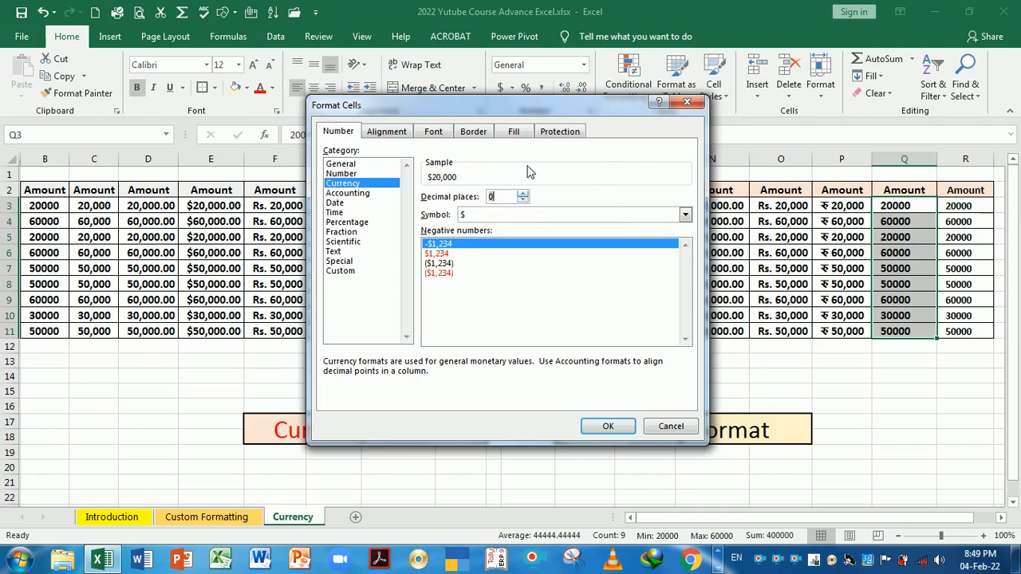
{"action": "left_click_drag", "start_coordinate": [508, 118], "coordinate": [417, 126]}
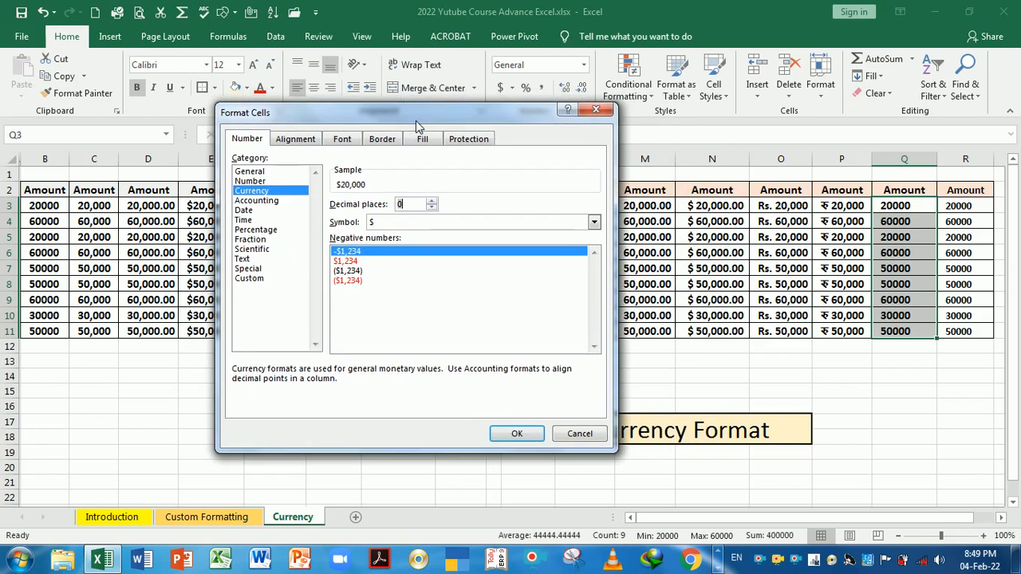
- Apply the INR currency symbol to Q3:Q11 and review the formatted amounts
{"action": "left_click", "coordinate": [595, 223]}
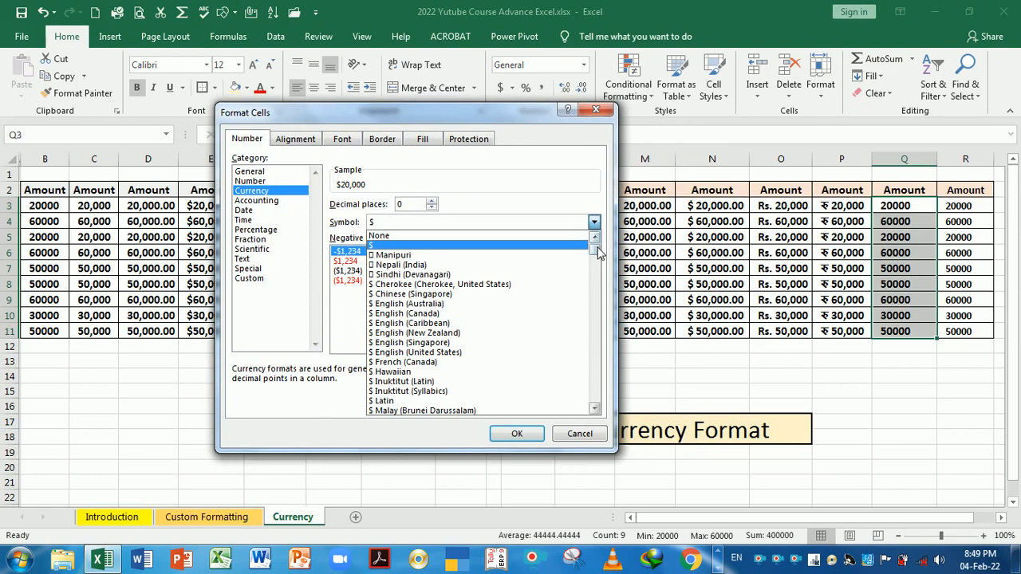
{"action": "left_click_drag", "start_coordinate": [598, 252], "coordinate": [598, 312]}
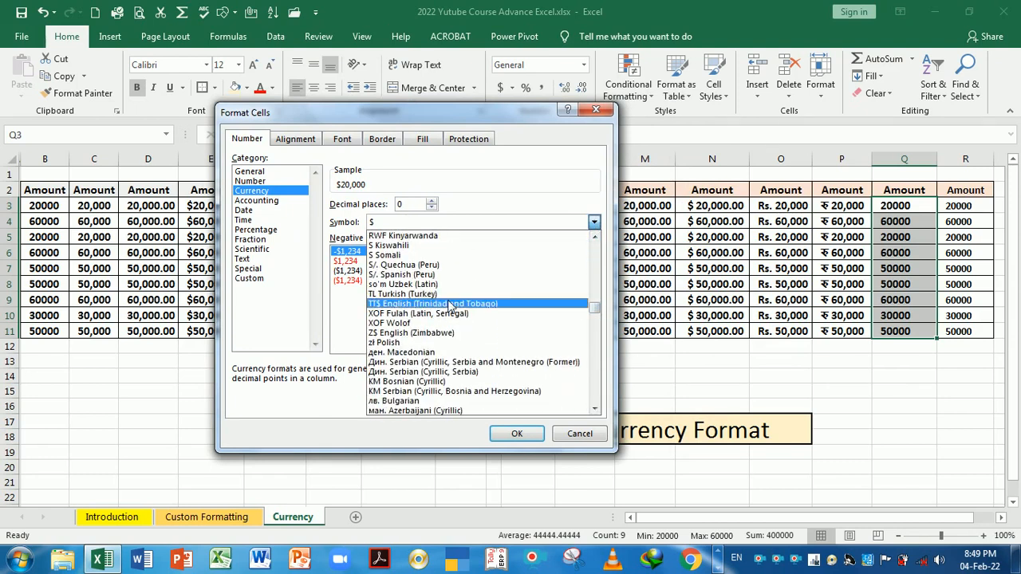
{"action": "key", "text": "i"}
{"action": "key", "text": "Down"}
{"action": "key", "text": "Down"}
{"action": "key", "text": "Down"}
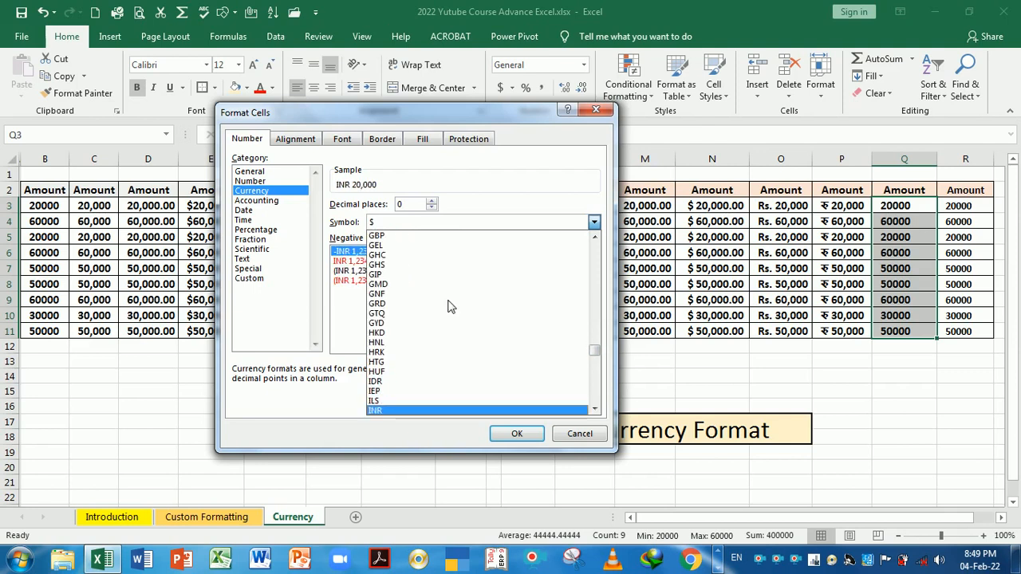
{"action": "left_click", "coordinate": [401, 411]}
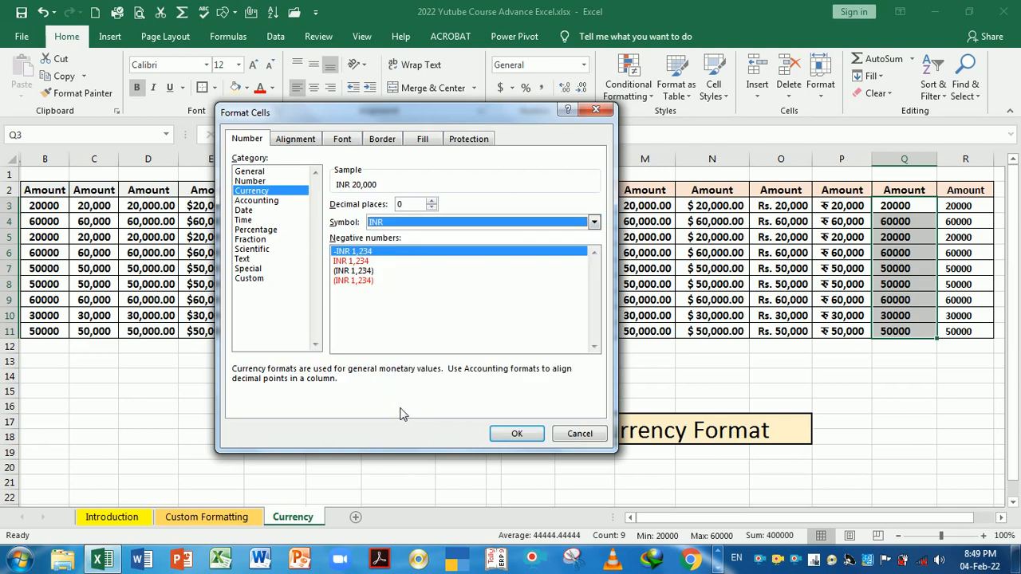
{"action": "left_click", "coordinate": [517, 435]}
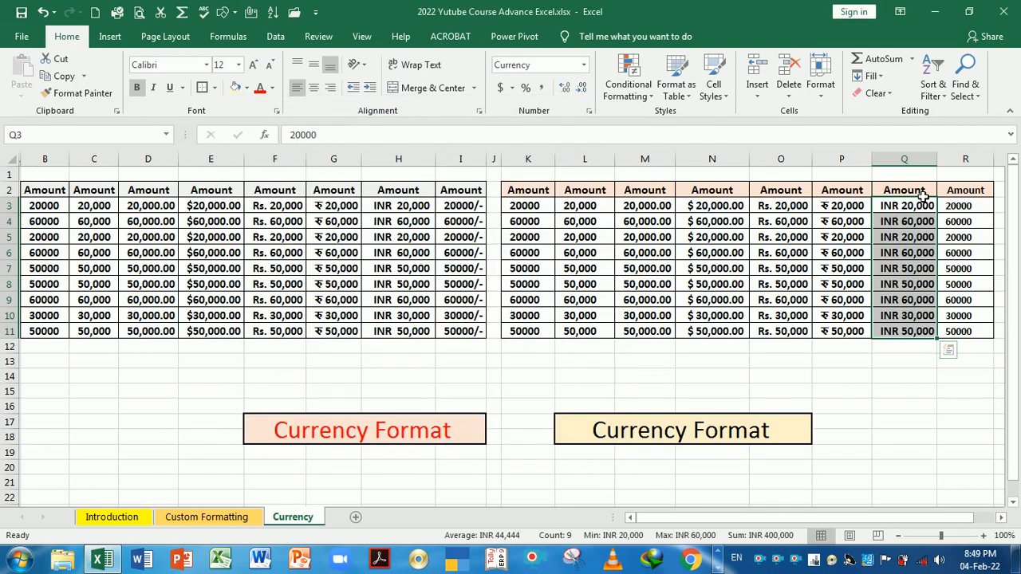
{"action": "left_click", "coordinate": [917, 214]}
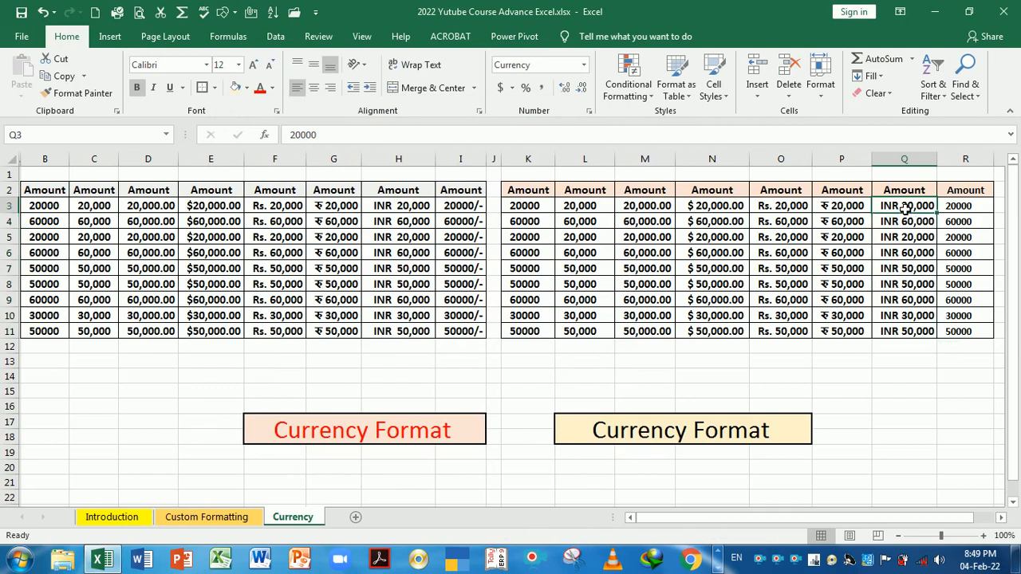
{"action": "left_click_drag", "start_coordinate": [907, 207], "coordinate": [916, 335]}
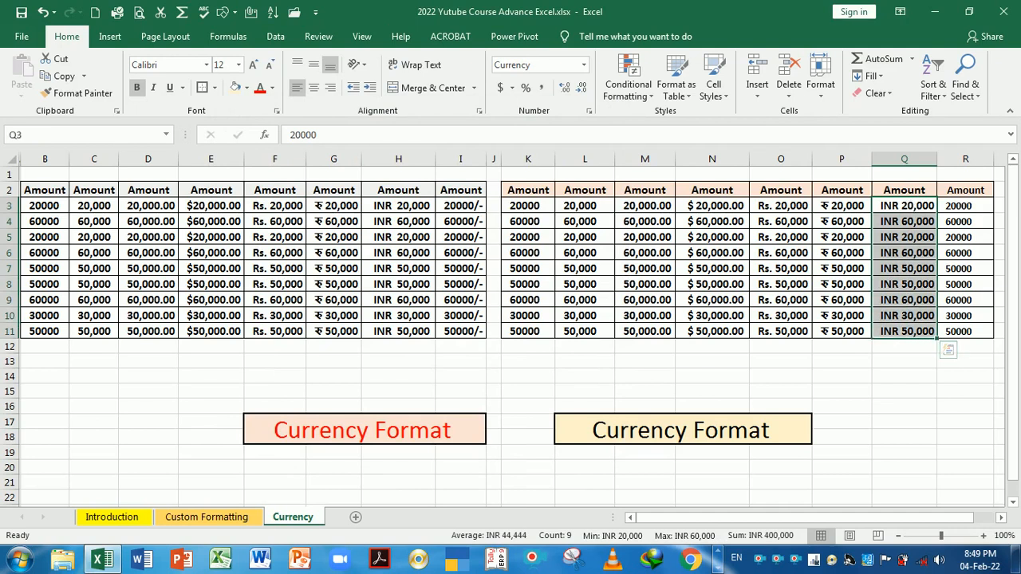
{"action": "left_click", "coordinate": [908, 207]}
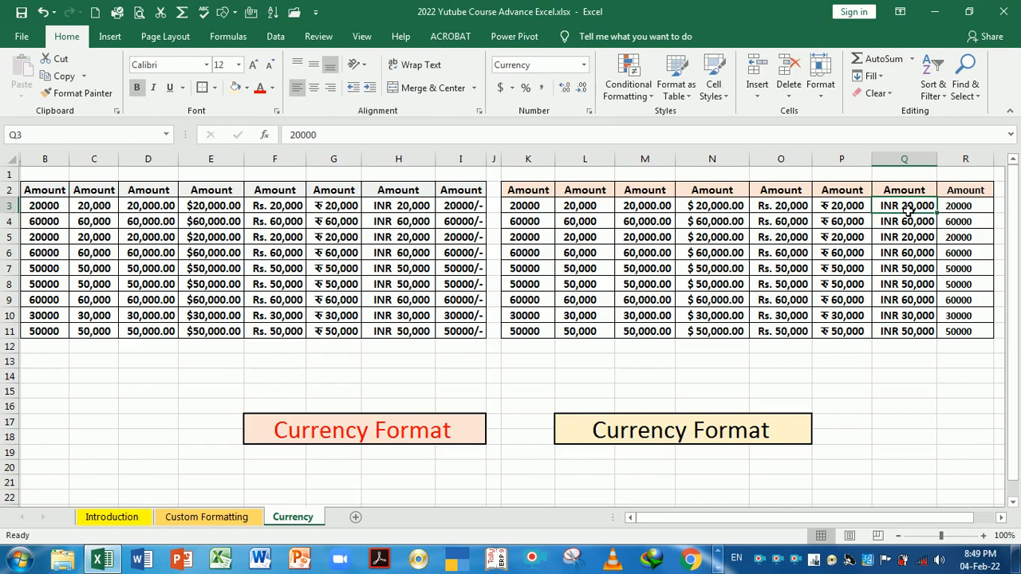
{"action": "left_click_drag", "start_coordinate": [909, 206], "coordinate": [918, 334]}
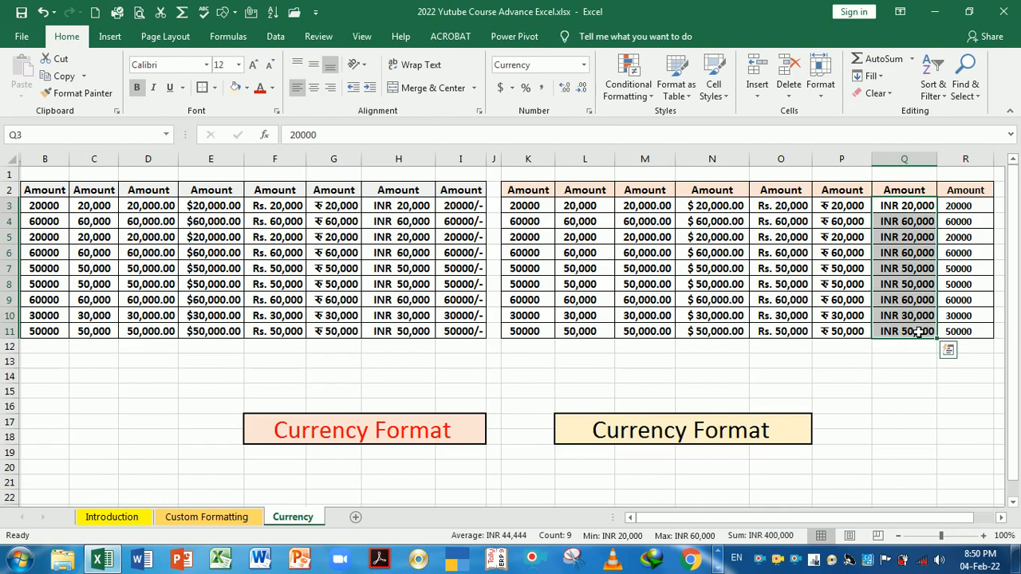
- Following the reference amounts in I3:I11, append /- directly to the amount in R3 so it reads 20000/-
{"action": "left_click", "coordinate": [456, 210]}
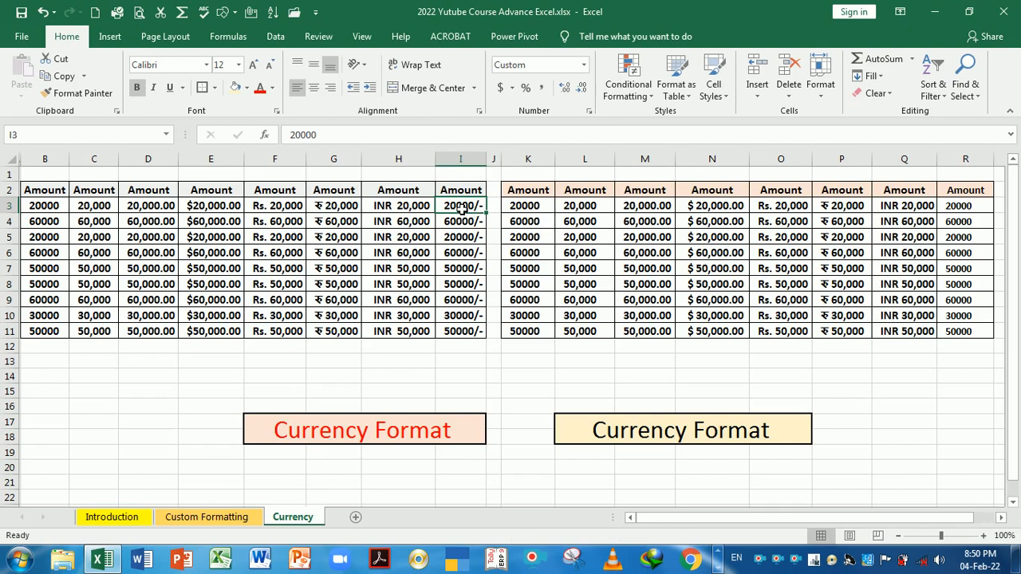
{"action": "left_click_drag", "start_coordinate": [463, 208], "coordinate": [465, 332]}
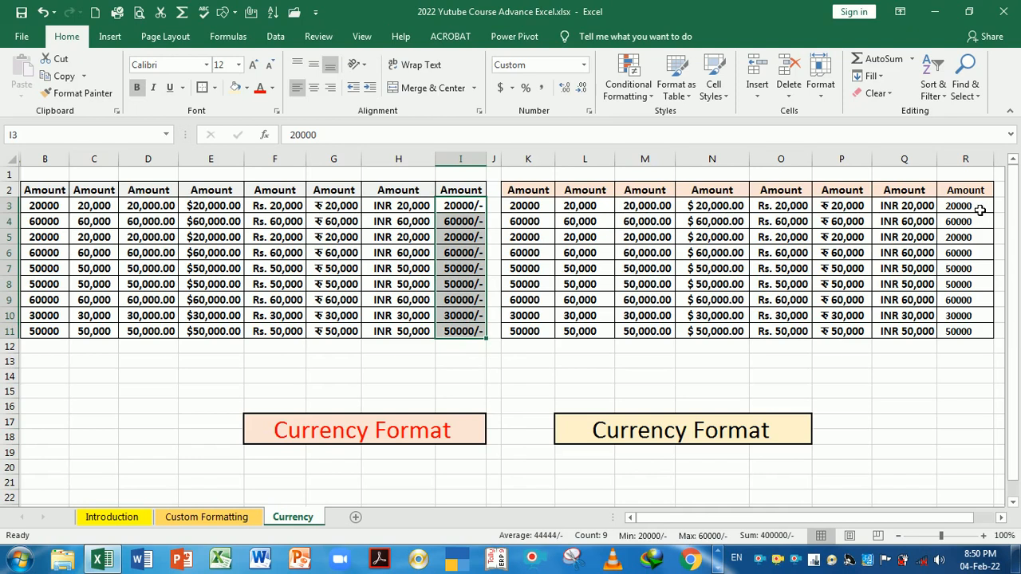
{"action": "left_click", "coordinate": [979, 211]}
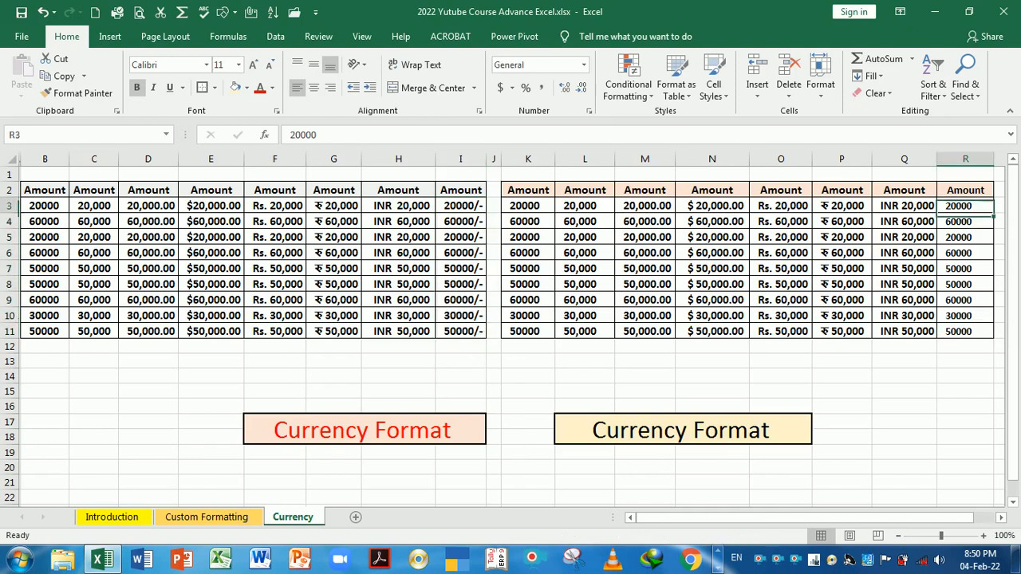
{"action": "double_click", "coordinate": [980, 206]}
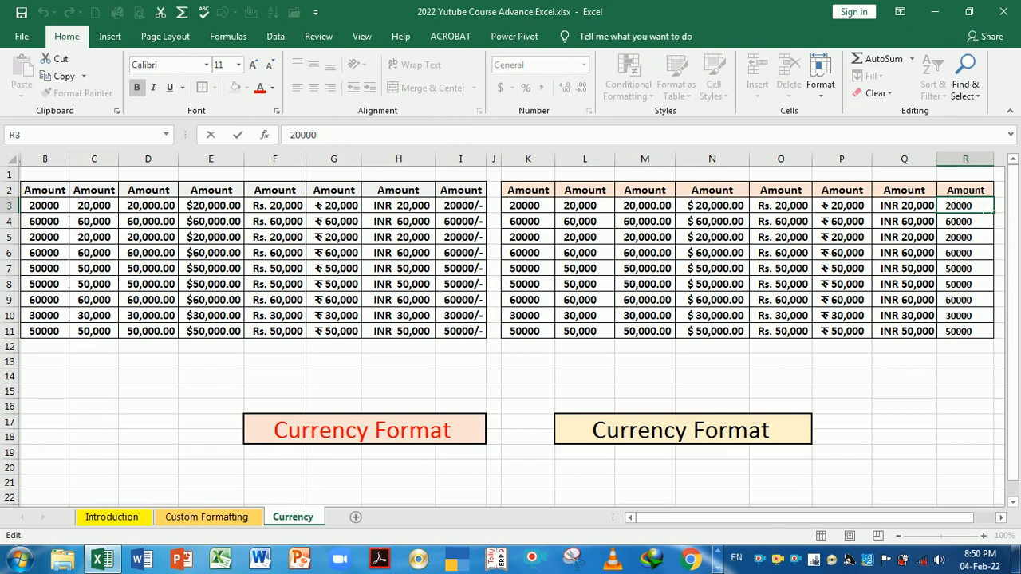
{"action": "key", "text": "Return"}
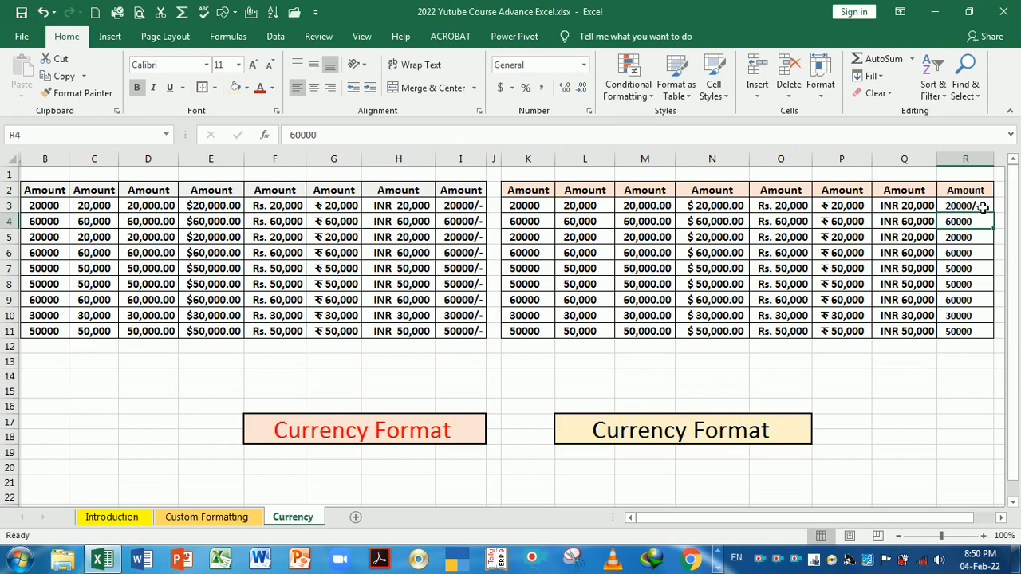
- Remove the /- suffix from R3 so the cell holds the plain number 20000
{"action": "double_click", "coordinate": [984, 207]}
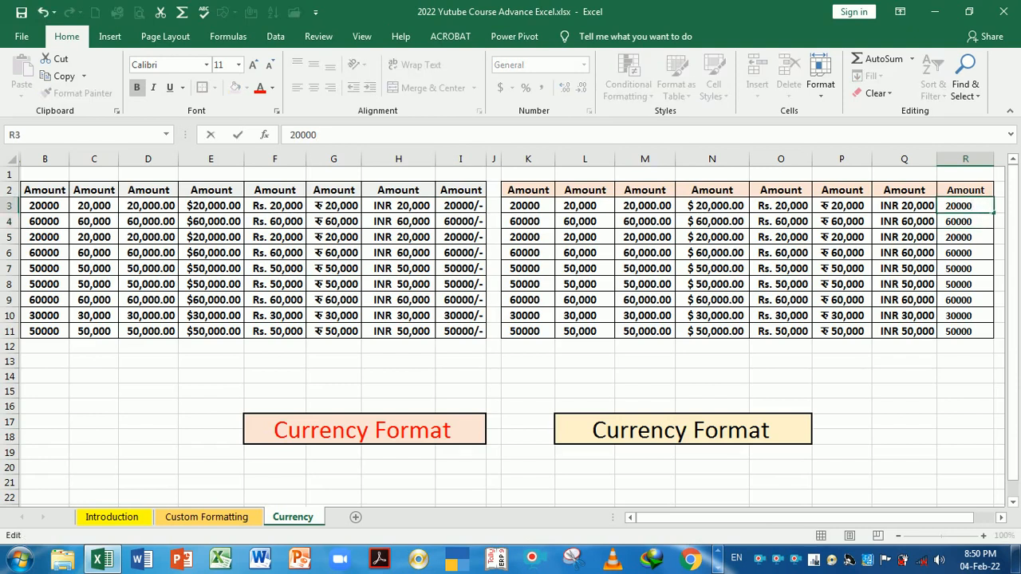
{"action": "key", "text": "Return"}
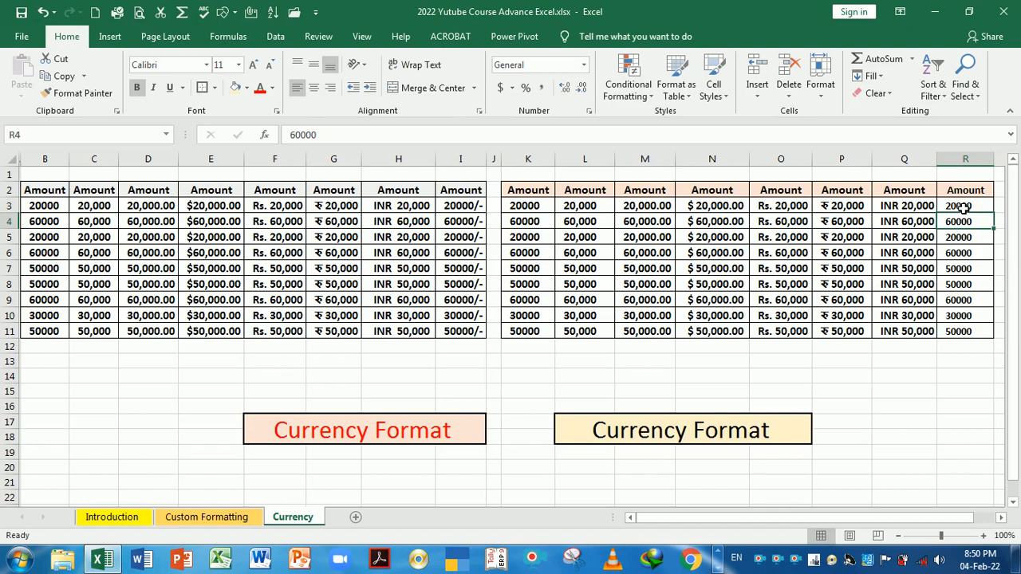
- Apply the custom number format #"/-" to the amounts in R3:R11
{"action": "left_click_drag", "start_coordinate": [964, 208], "coordinate": [975, 333]}
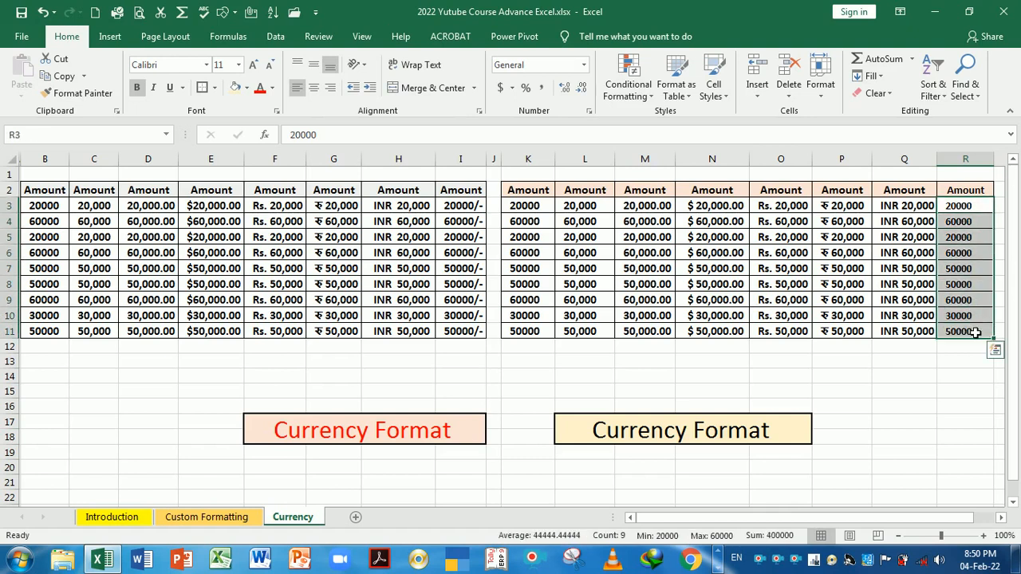
{"action": "key", "text": "ctrl+1"}
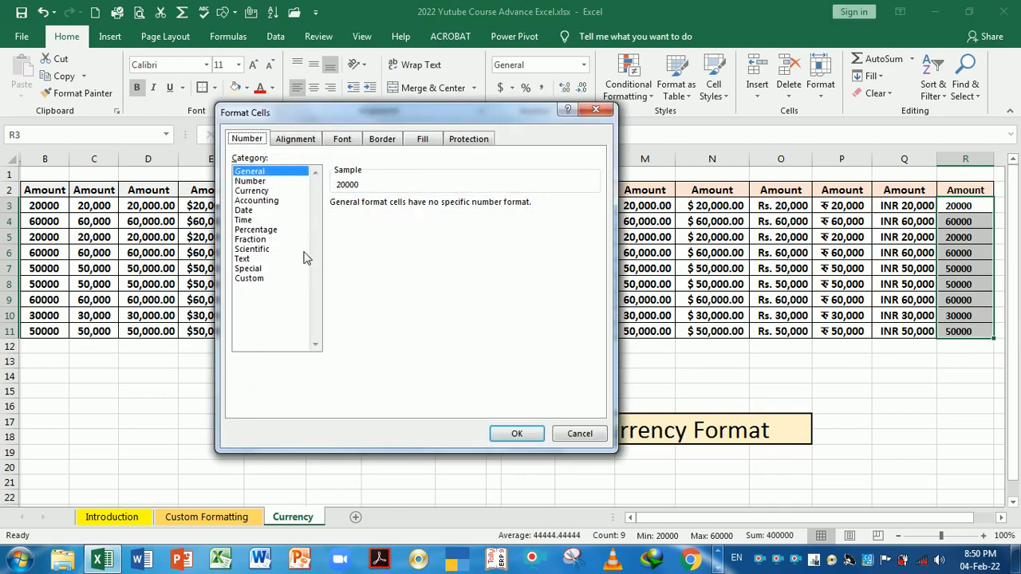
{"action": "left_click", "coordinate": [256, 284]}
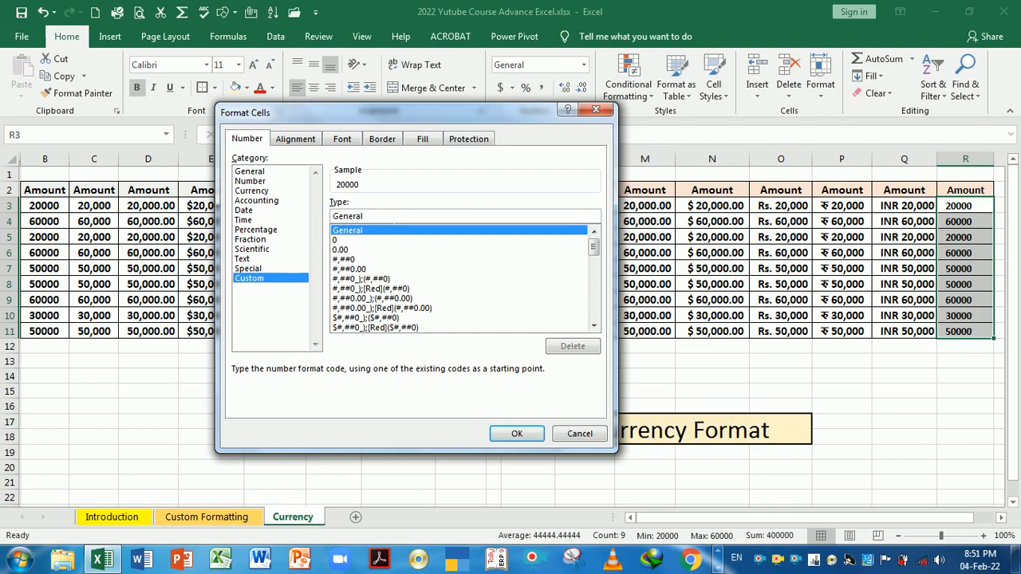
{"action": "key", "text": "BackSpace"}
{"action": "key", "text": "BackSpace"}
{"action": "key", "text": "BackSpace"}
{"action": "key", "text": "BackSpace"}
{"action": "key", "text": "BackSpace"}
{"action": "key", "text": "BackSpace"}
{"action": "key", "text": "BackSpace"}
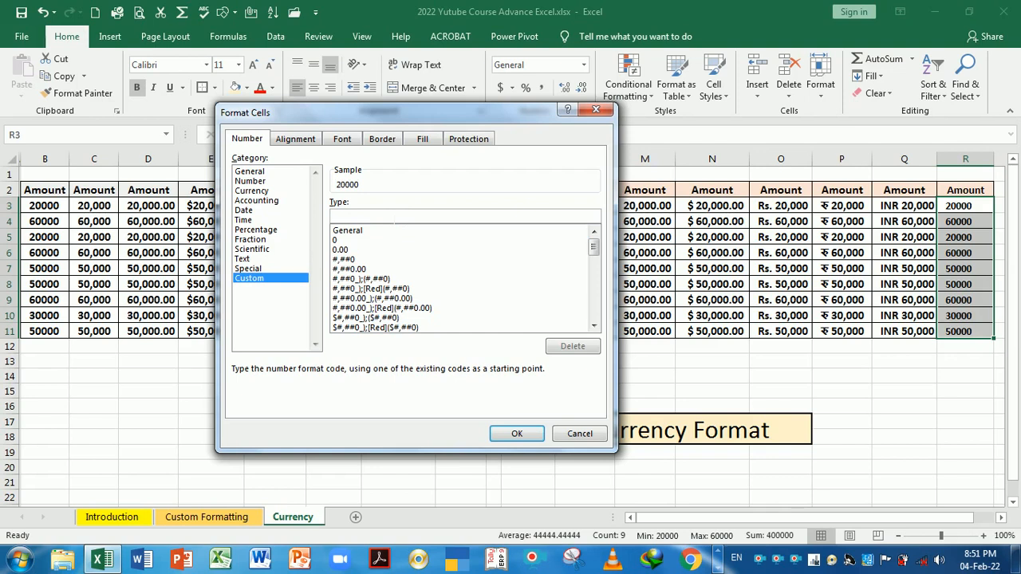
{"action": "type", "text": "#\"/-"}
{"action": "left_click", "coordinate": [519, 434]}
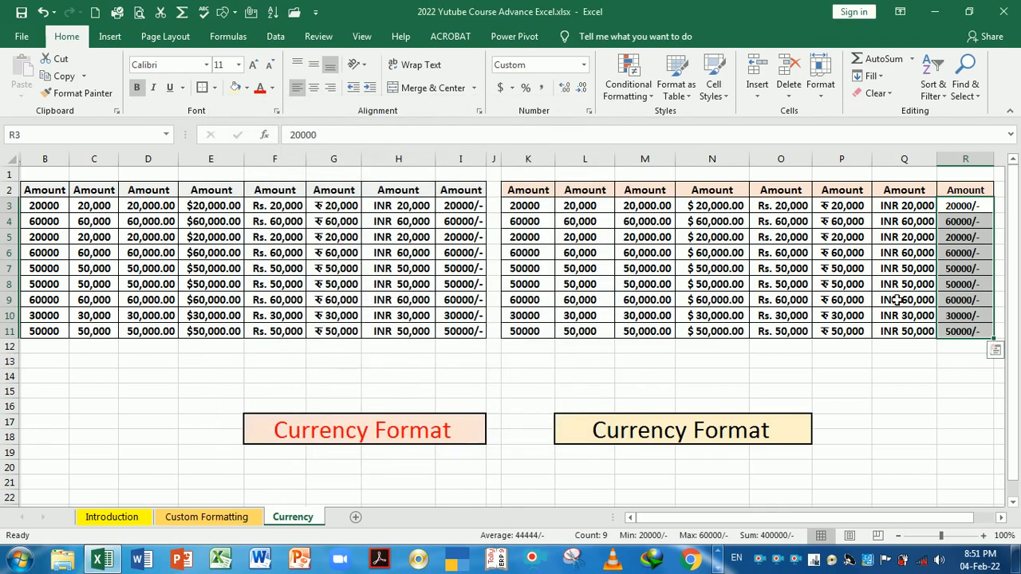
- Examine the formatted amounts in R3:R11, comparing what the cells display with the values they store
{"action": "left_click", "coordinate": [993, 274]}
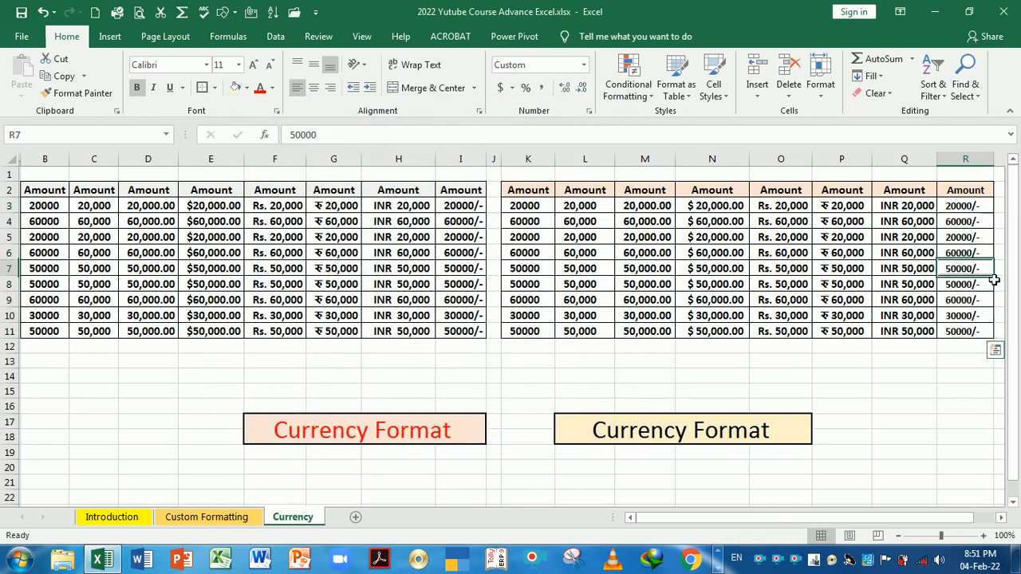
{"action": "left_click", "coordinate": [966, 211]}
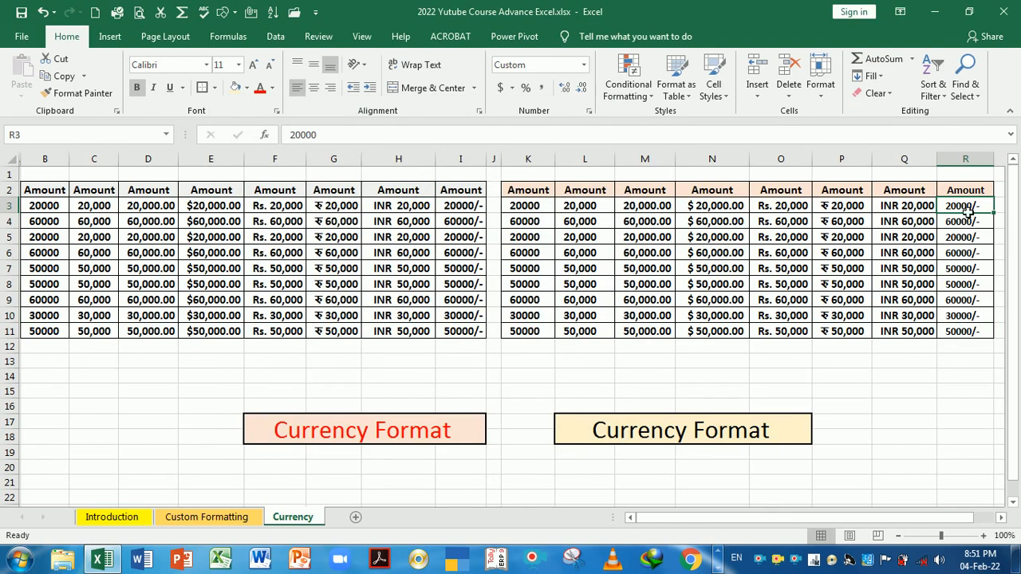
{"action": "left_click_drag", "start_coordinate": [966, 207], "coordinate": [975, 331]}
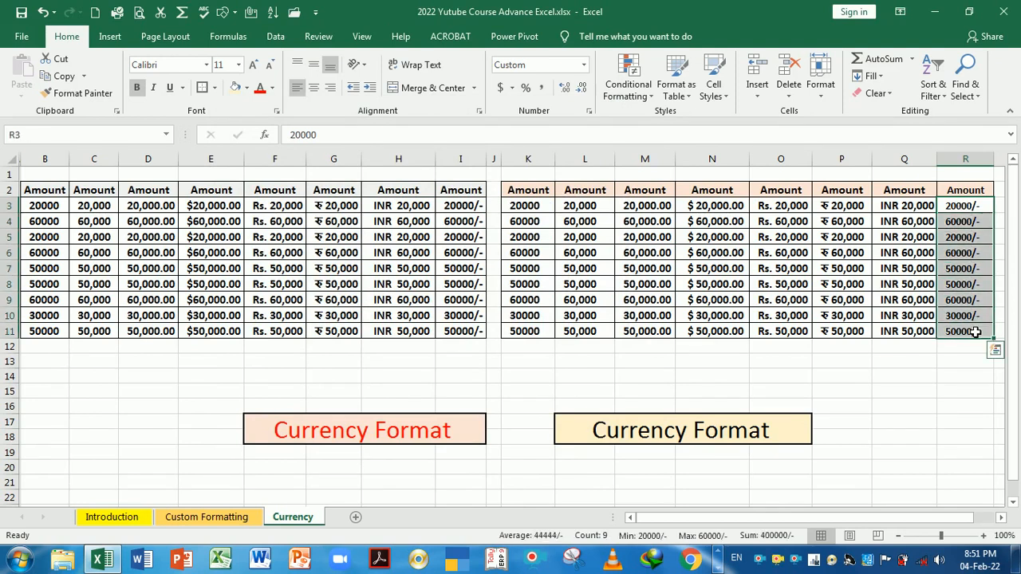
{"action": "left_click", "coordinate": [972, 211]}
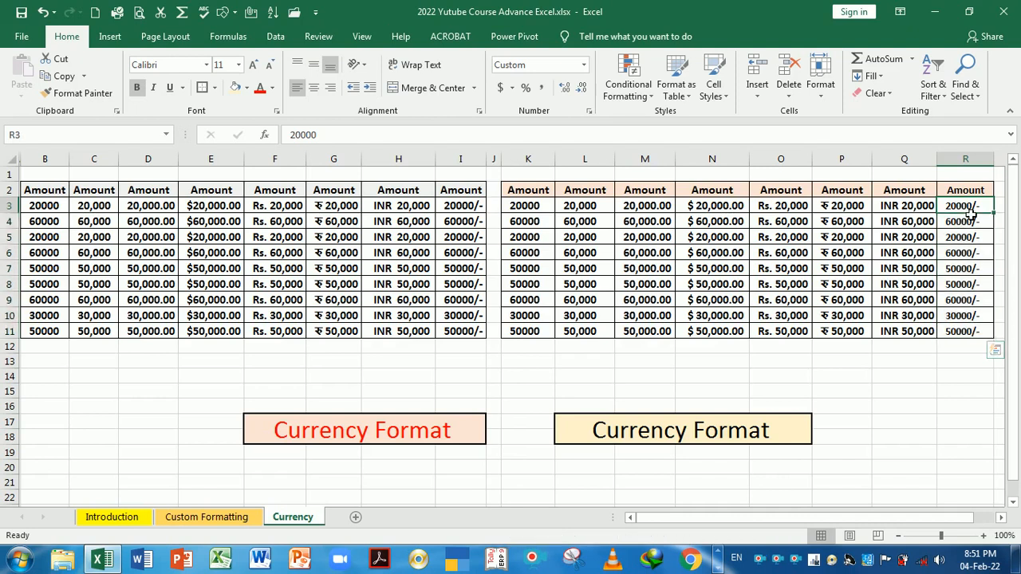
{"action": "left_click", "coordinate": [977, 252]}
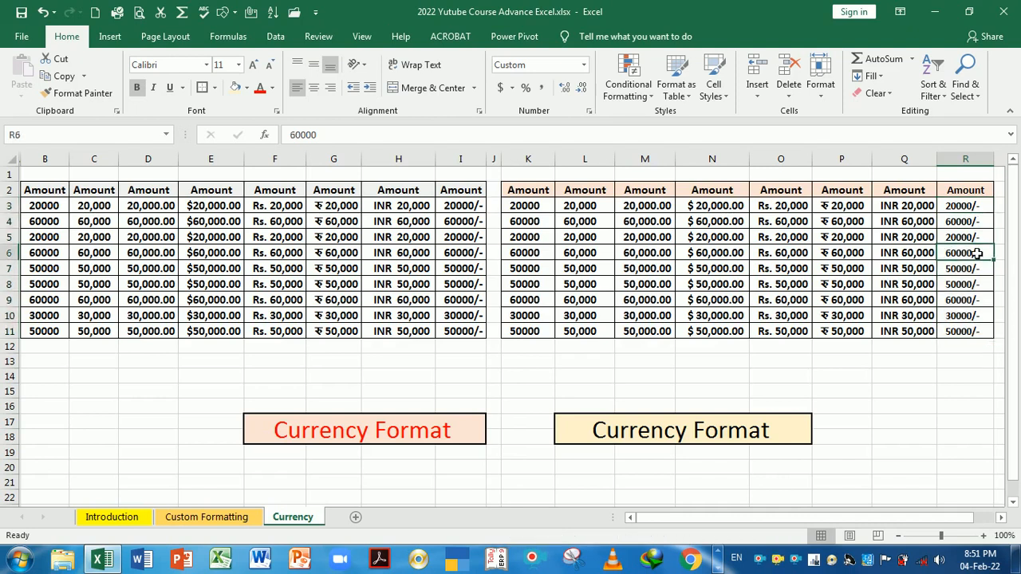
{"action": "left_click_drag", "start_coordinate": [970, 210], "coordinate": [971, 333]}
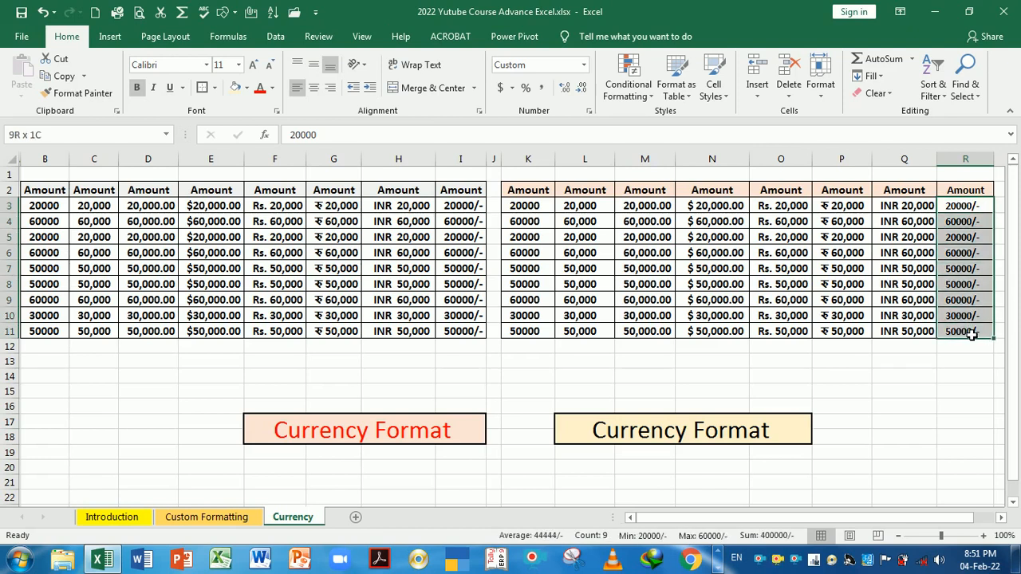
{"action": "left_click", "coordinate": [813, 380]}
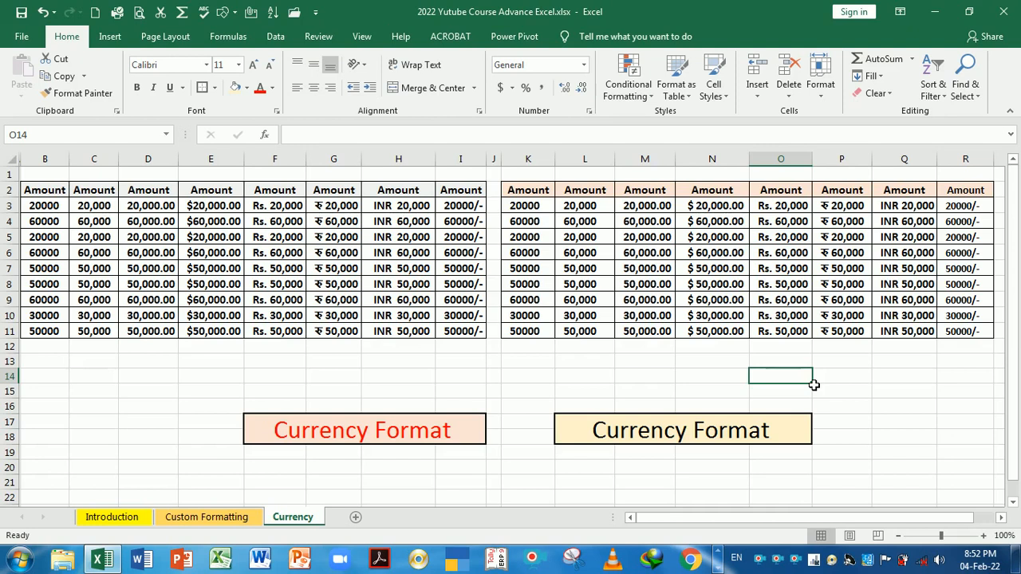
- Inspect the stored value of the sample amount in I5 without changing it
{"action": "left_click", "coordinate": [474, 240]}
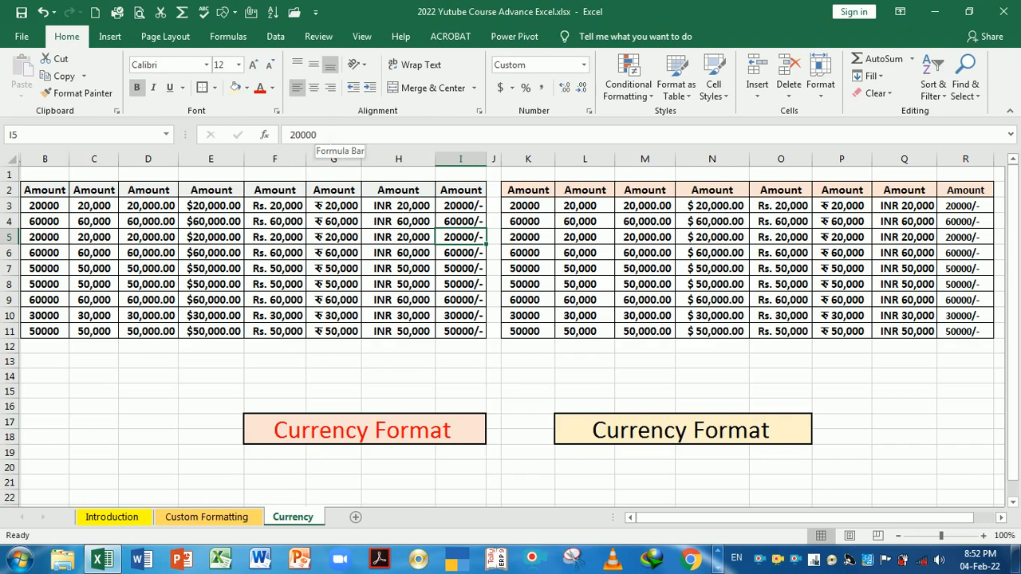
{"action": "key", "text": "F2"}
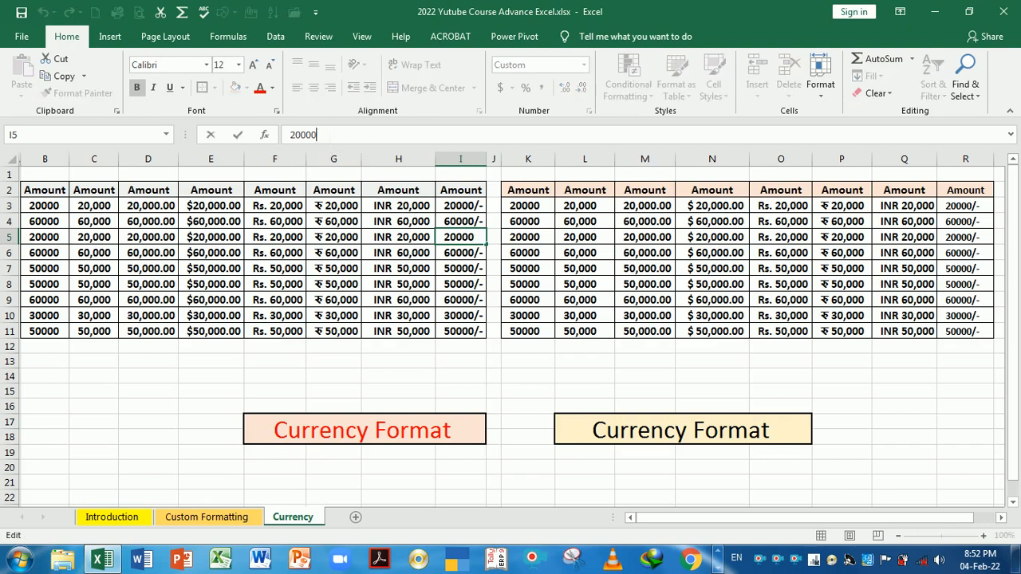
{"action": "left_click", "coordinate": [462, 272]}
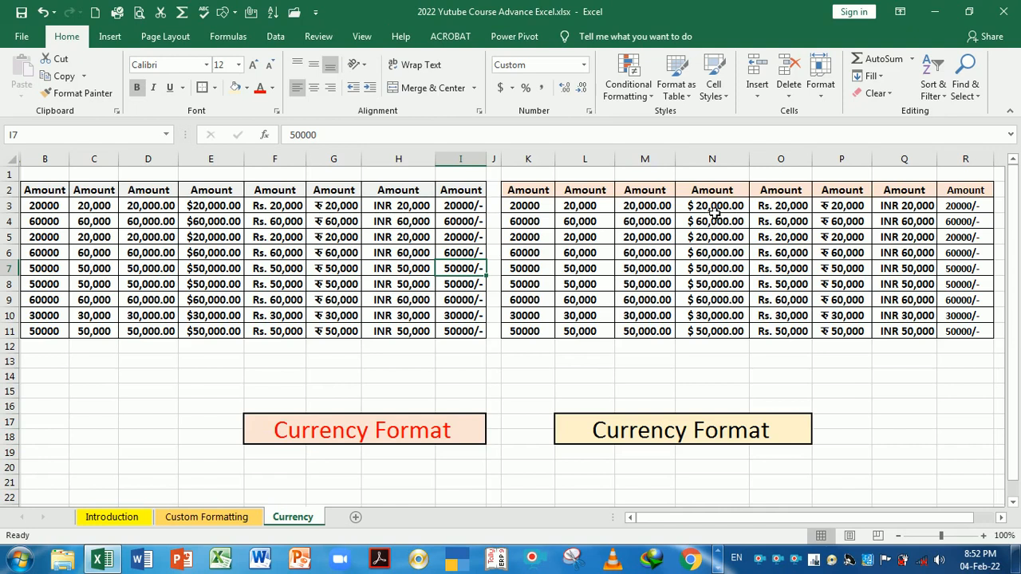
- Reset the number format of the amounts in N3:N11 to General
{"action": "left_click_drag", "start_coordinate": [713, 206], "coordinate": [731, 334]}
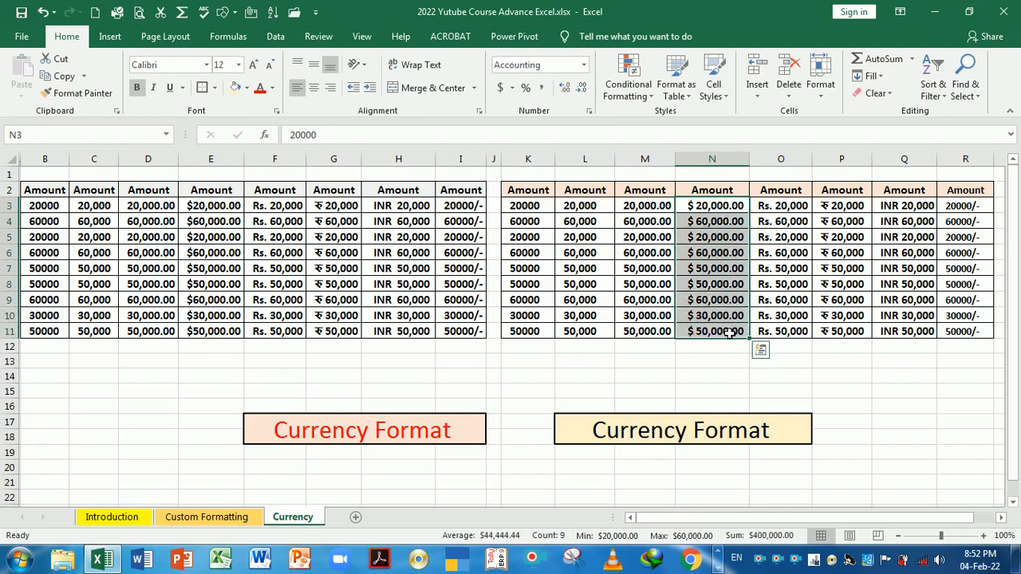
{"action": "key", "text": "ctrl+1"}
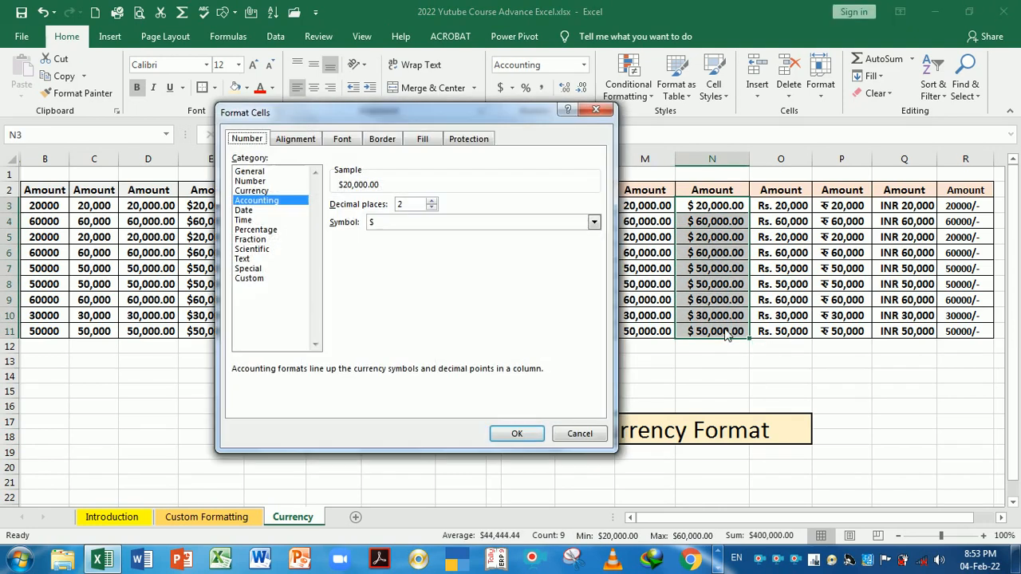
{"action": "left_click", "coordinate": [256, 172]}
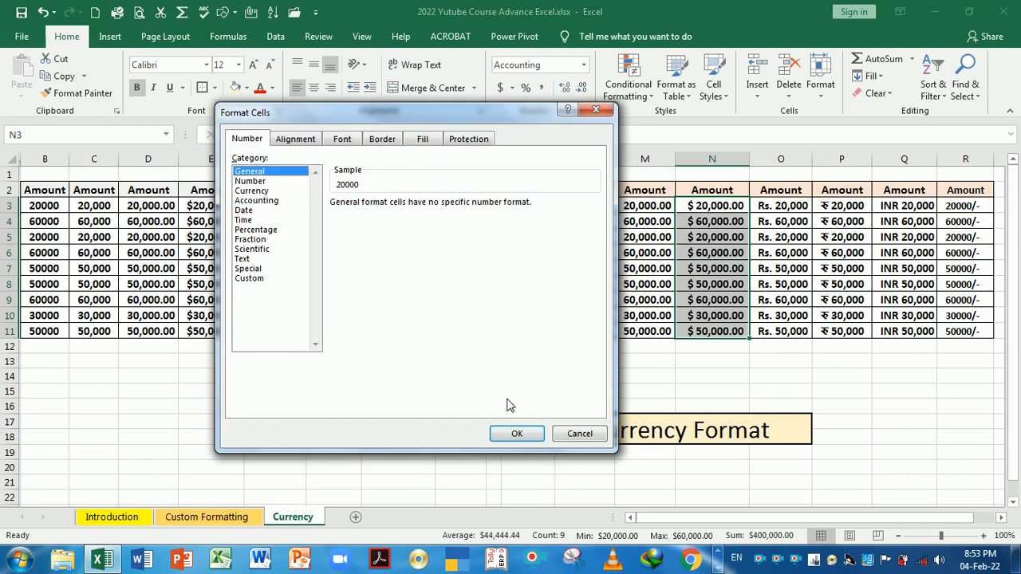
{"action": "left_click", "coordinate": [517, 434]}
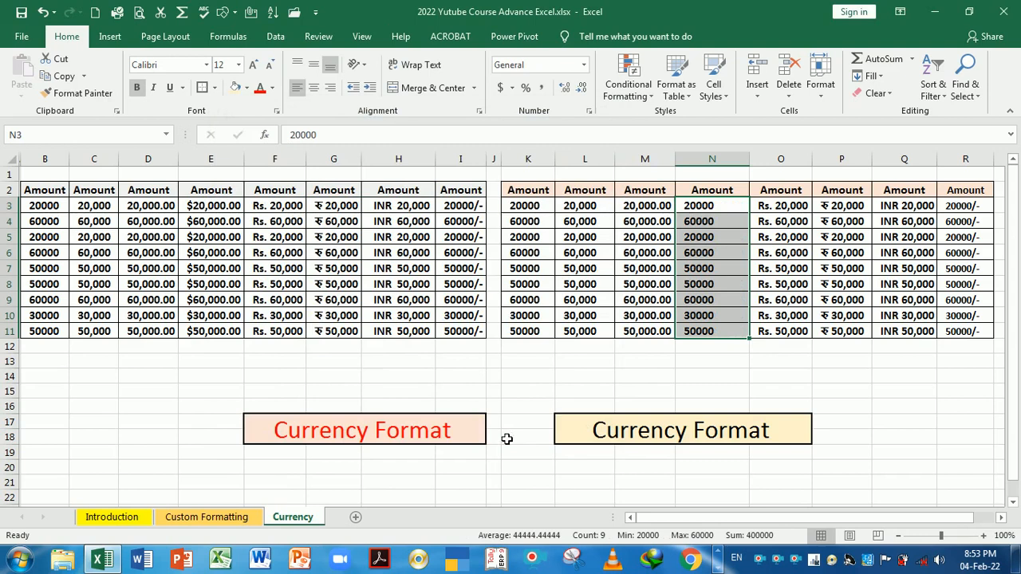
{"action": "left_click", "coordinate": [735, 275]}
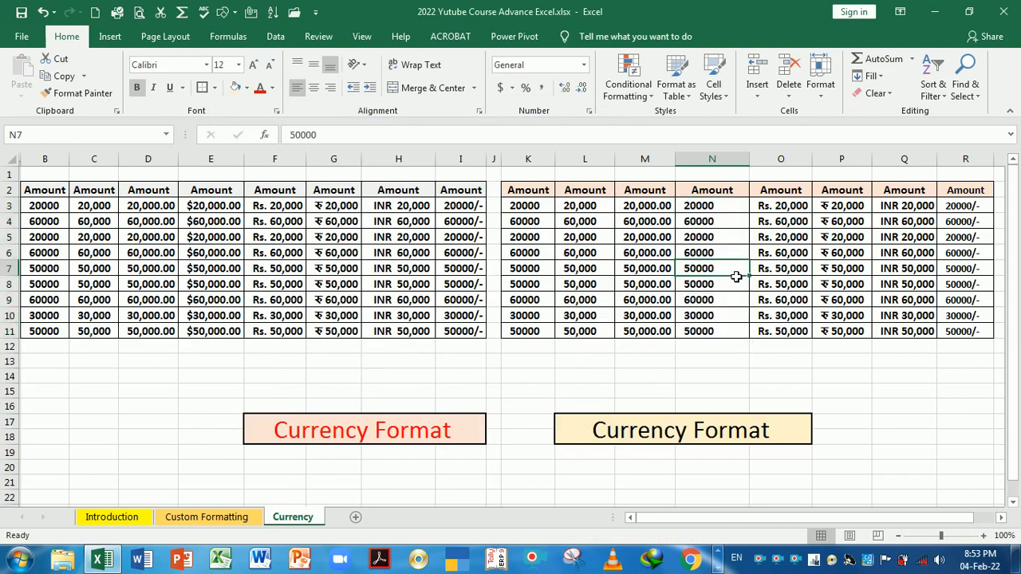